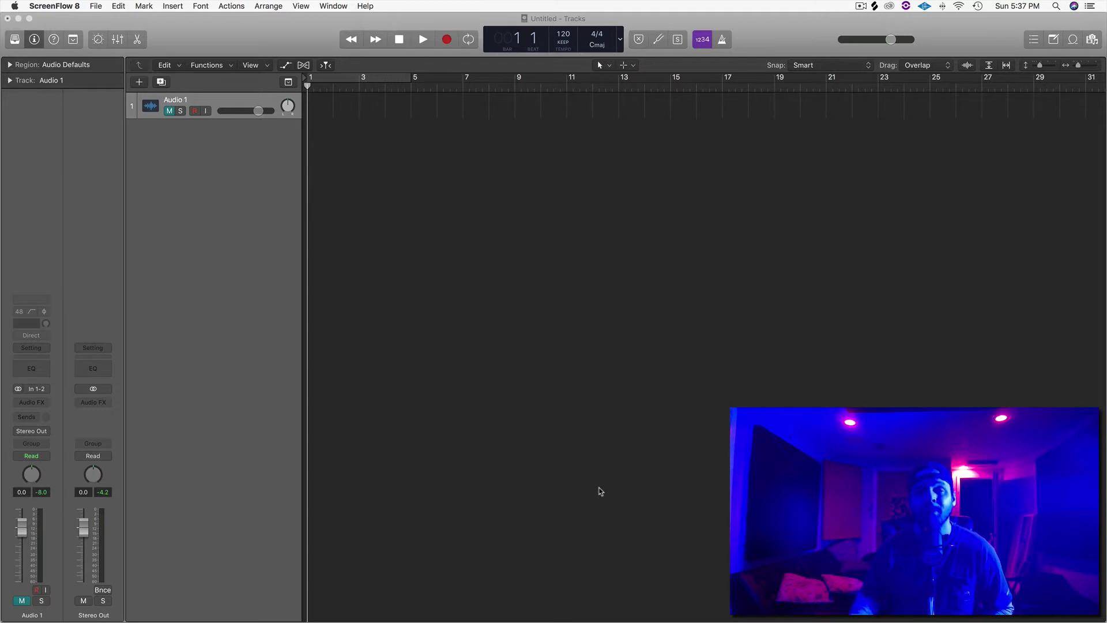
# Add a new software instrument track and load the EXS24 sampler as its instrument
pyautogui.click(600, 492)
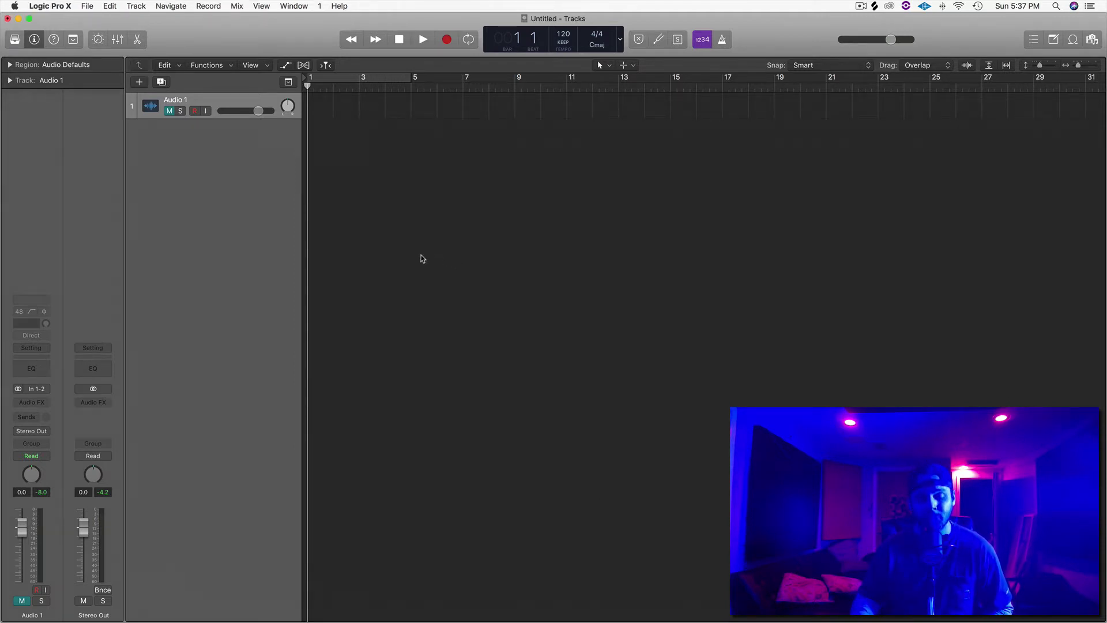
pyautogui.click(137, 7)
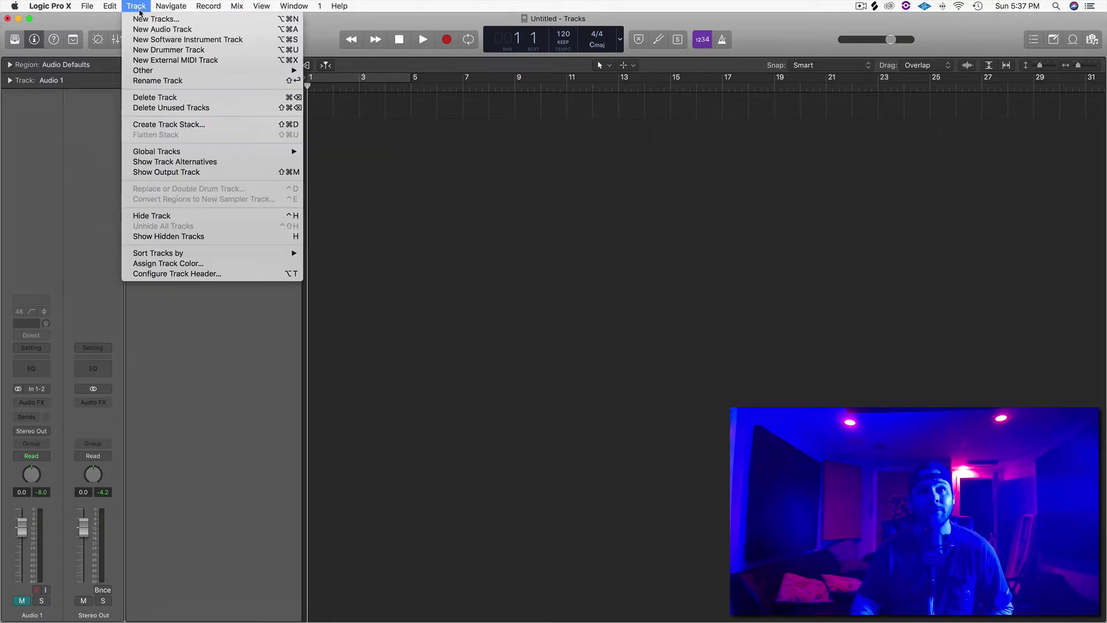
pyautogui.click(173, 39)
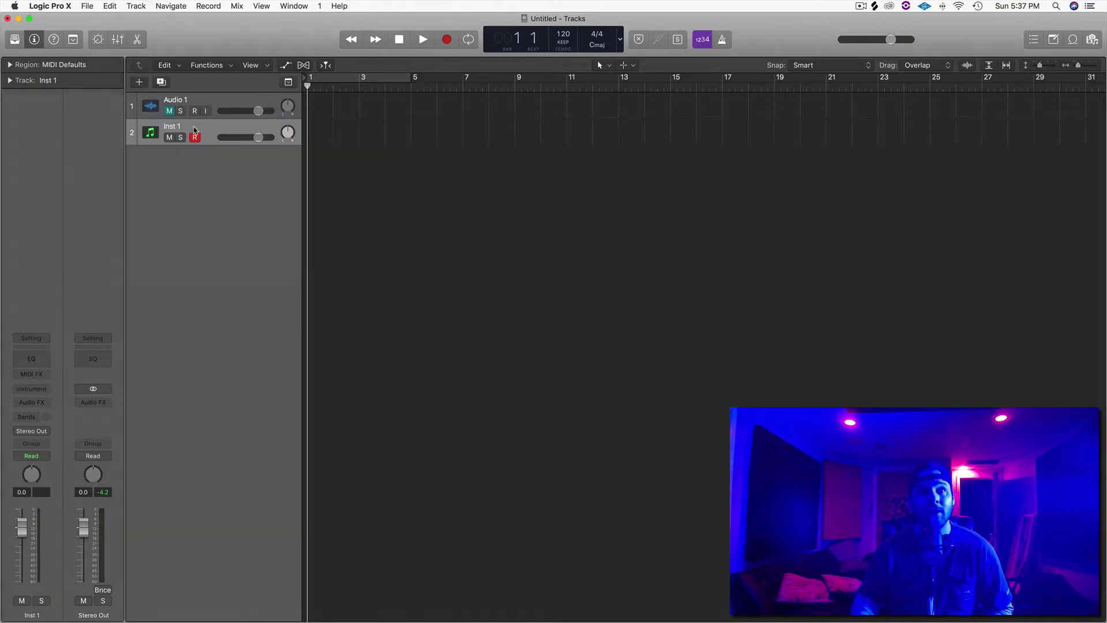
pyautogui.click(41, 390)
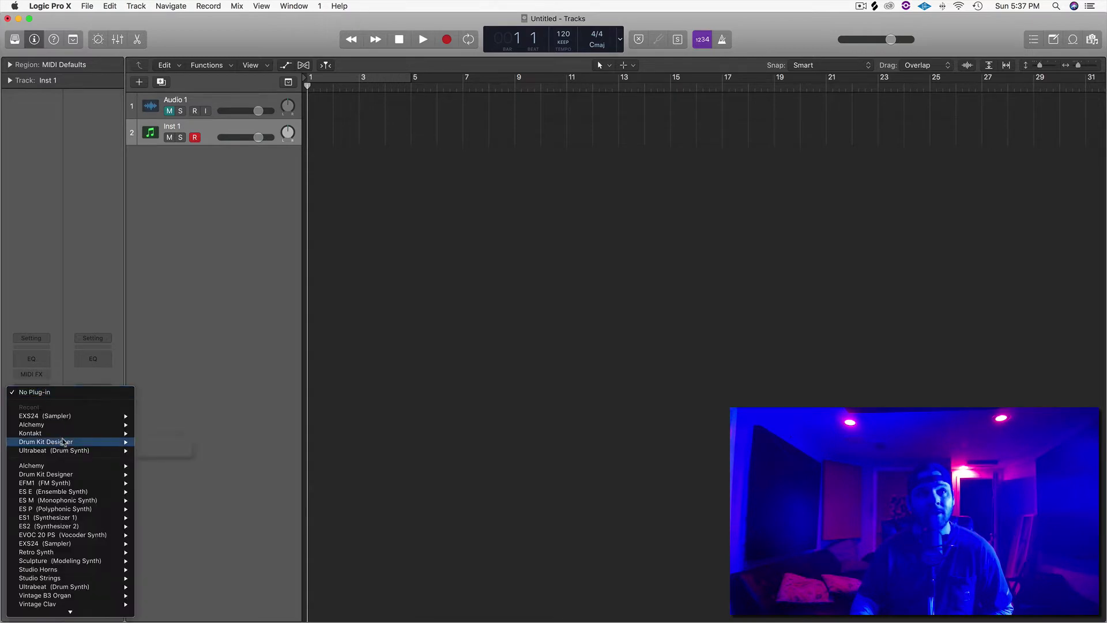
pyautogui.moveTo(82, 540)
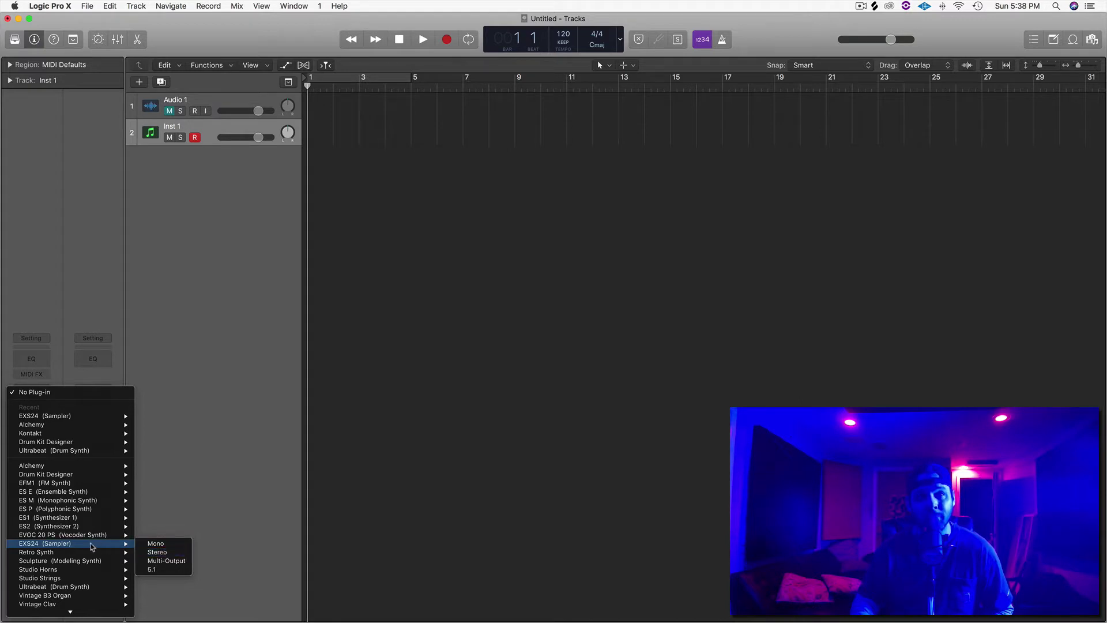
pyautogui.click(86, 545)
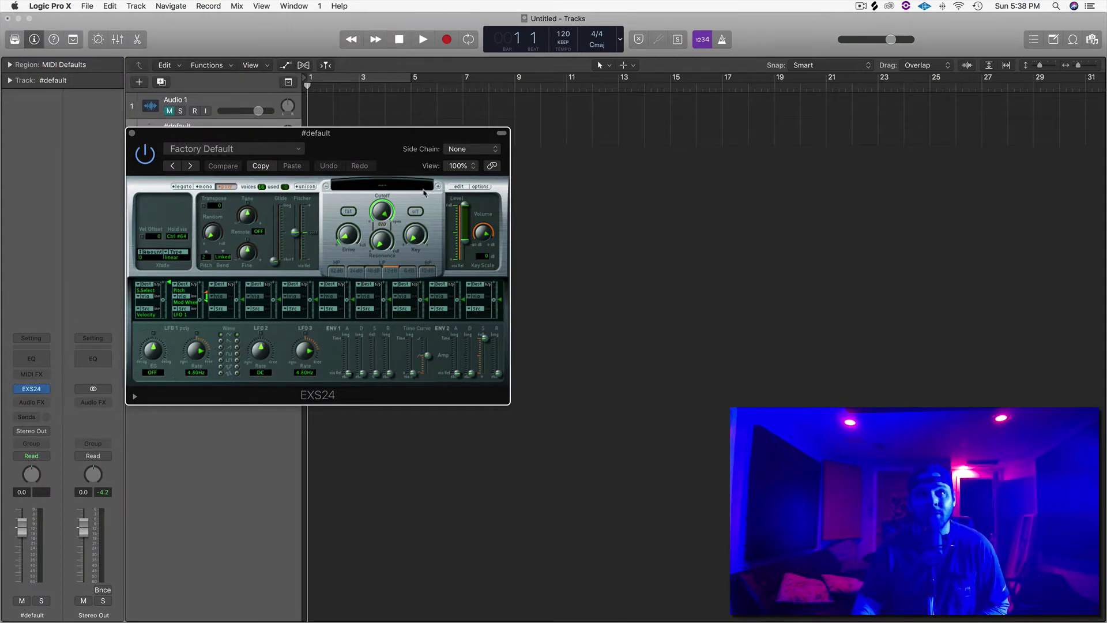
# Open the EXS24 instrument editor and add OS_ETB_150_C#m_Hunnid_Solid_Vocal_Cut.wav from Splice's recently added samples as a zone
pyautogui.click(459, 187)
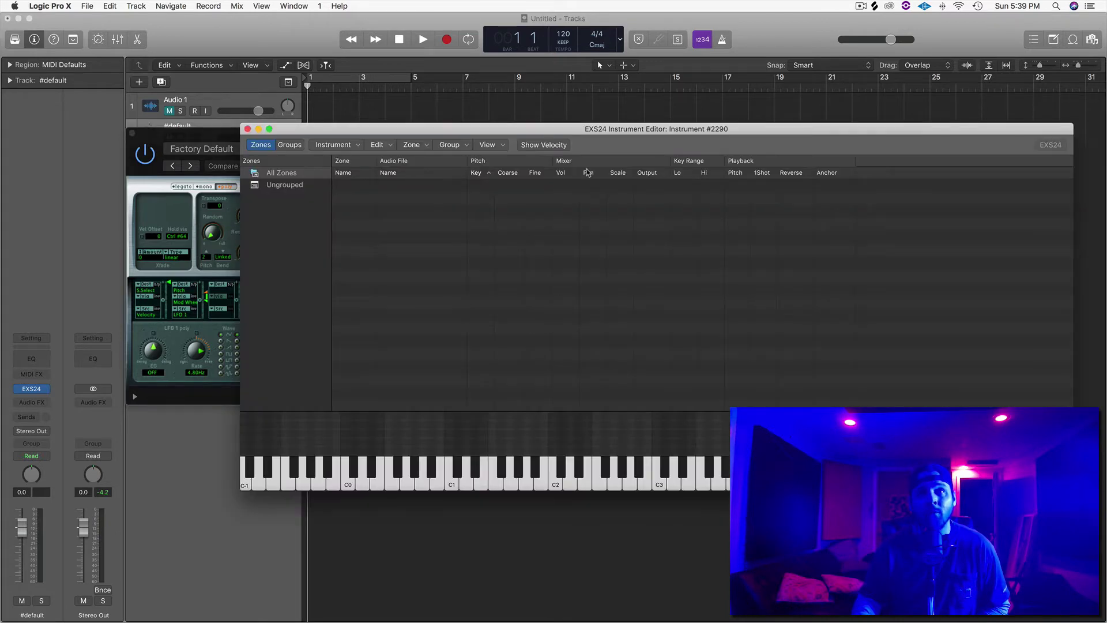
pyautogui.moveTo(575, 130); pyautogui.dragTo(484, 129)
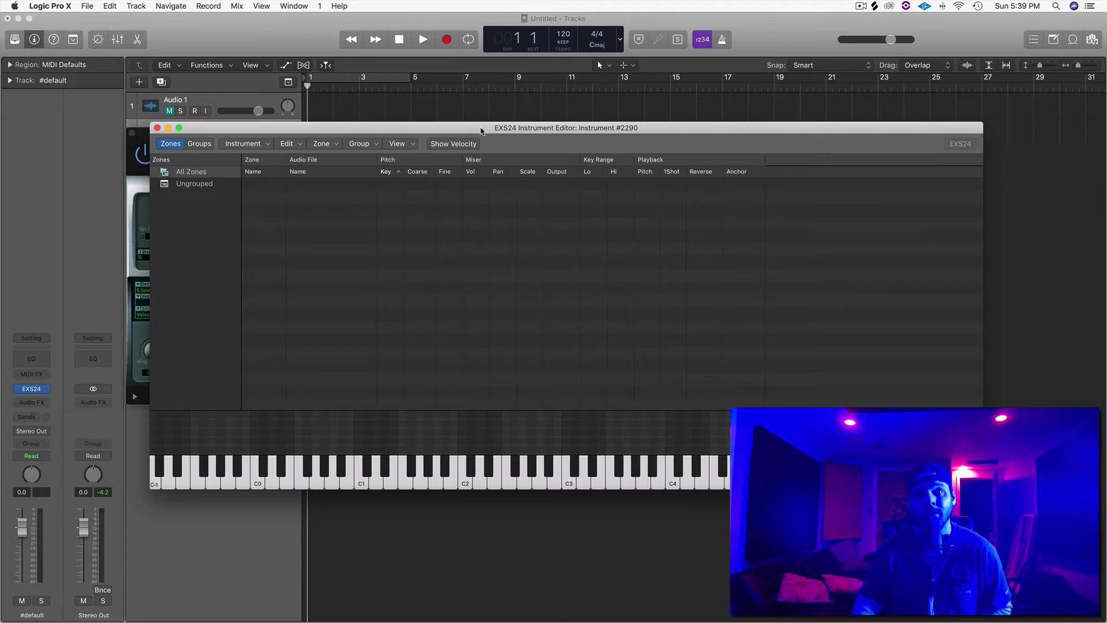
pyautogui.moveTo(693, 606)
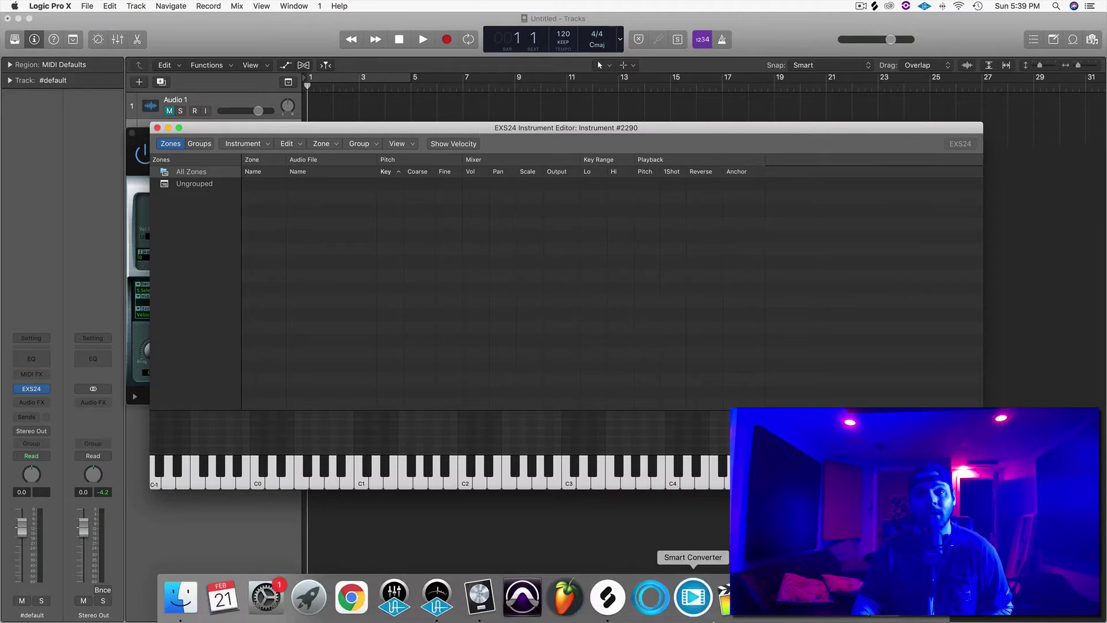
pyautogui.click(607, 597)
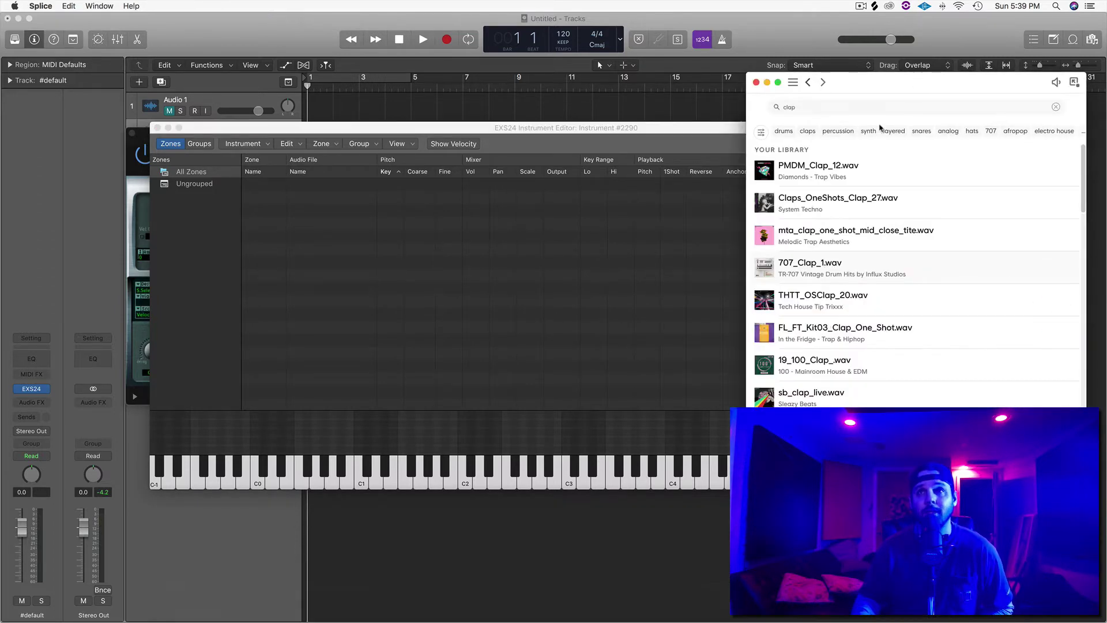
pyautogui.click(806, 83)
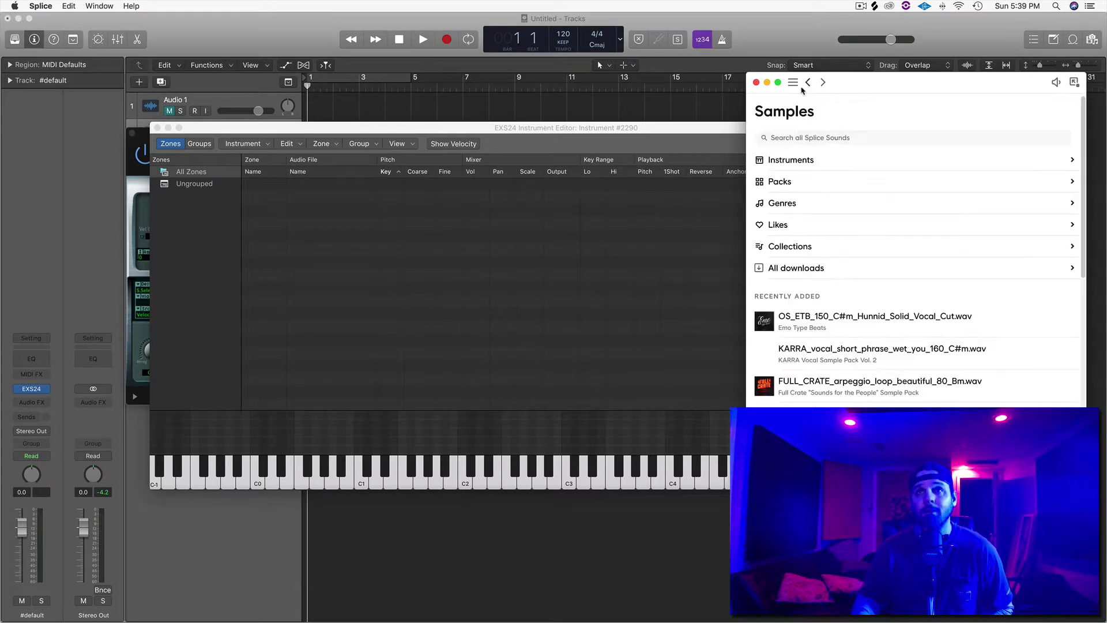
pyautogui.moveTo(766, 318); pyautogui.dragTo(765, 323)
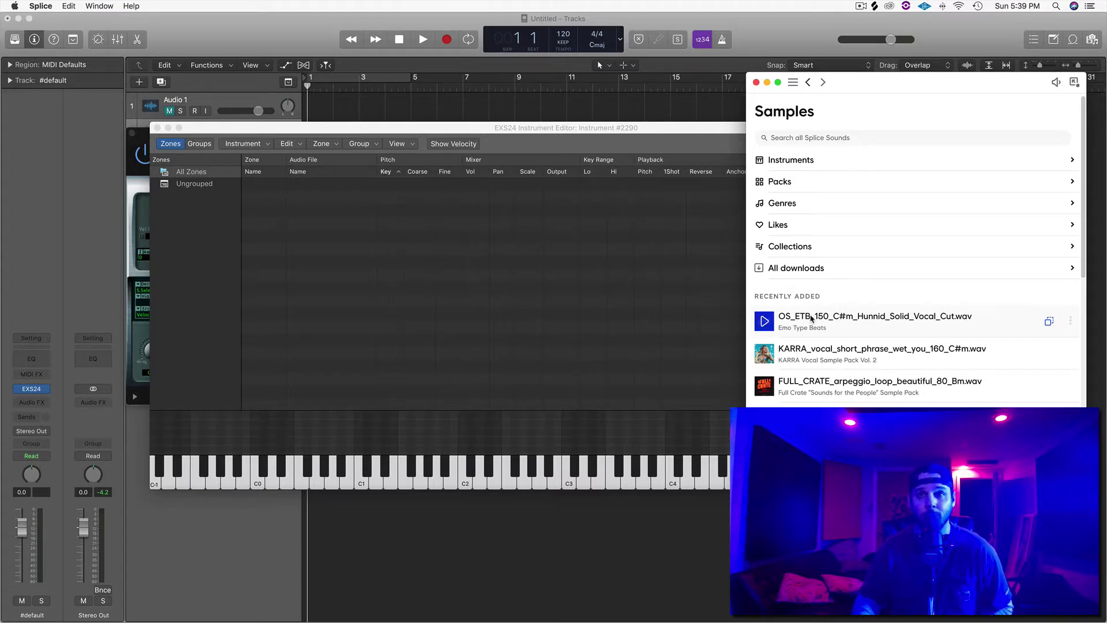
pyautogui.moveTo(812, 318); pyautogui.dragTo(492, 376)
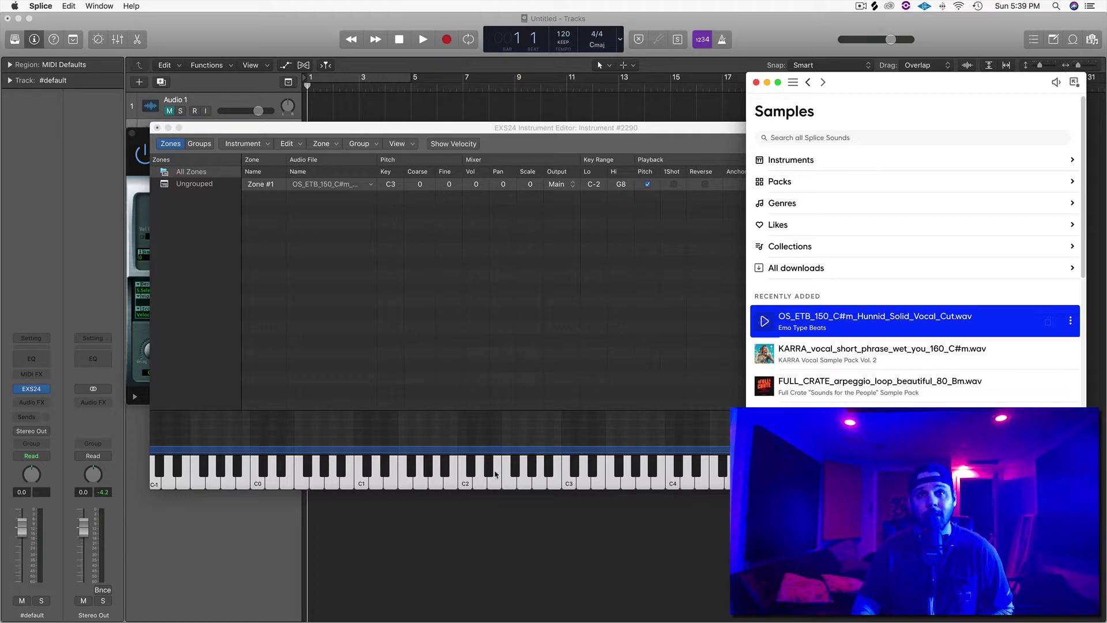
# Audition the vocal sample at several pitches on the instrument editor's keyboard
pyautogui.click(494, 474)
pyautogui.click(602, 478)
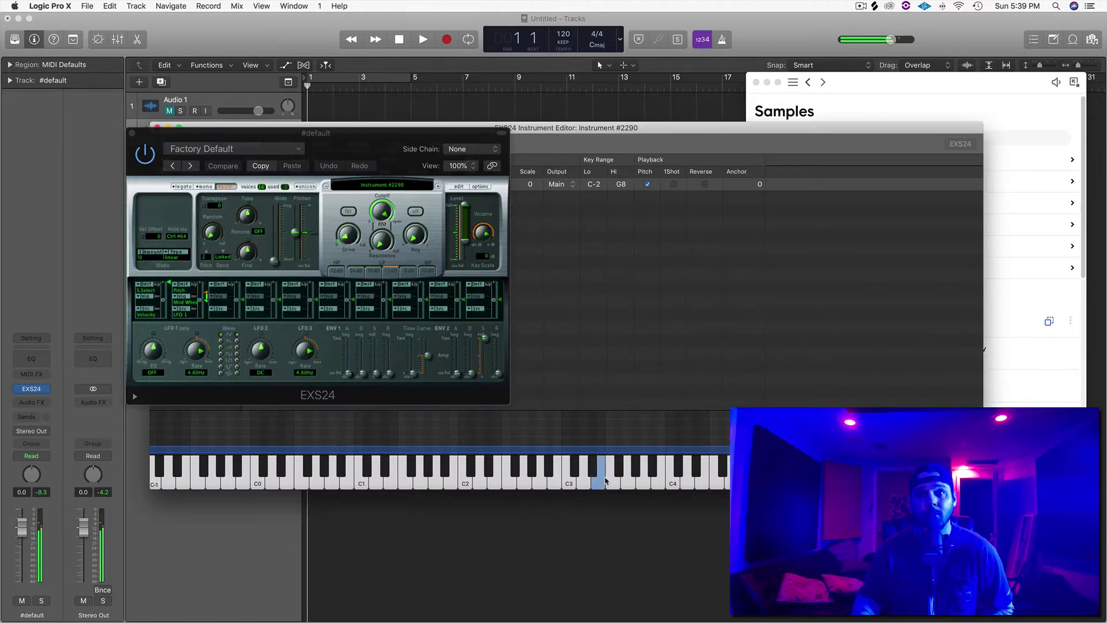
pyautogui.click(658, 482)
pyautogui.click(715, 482)
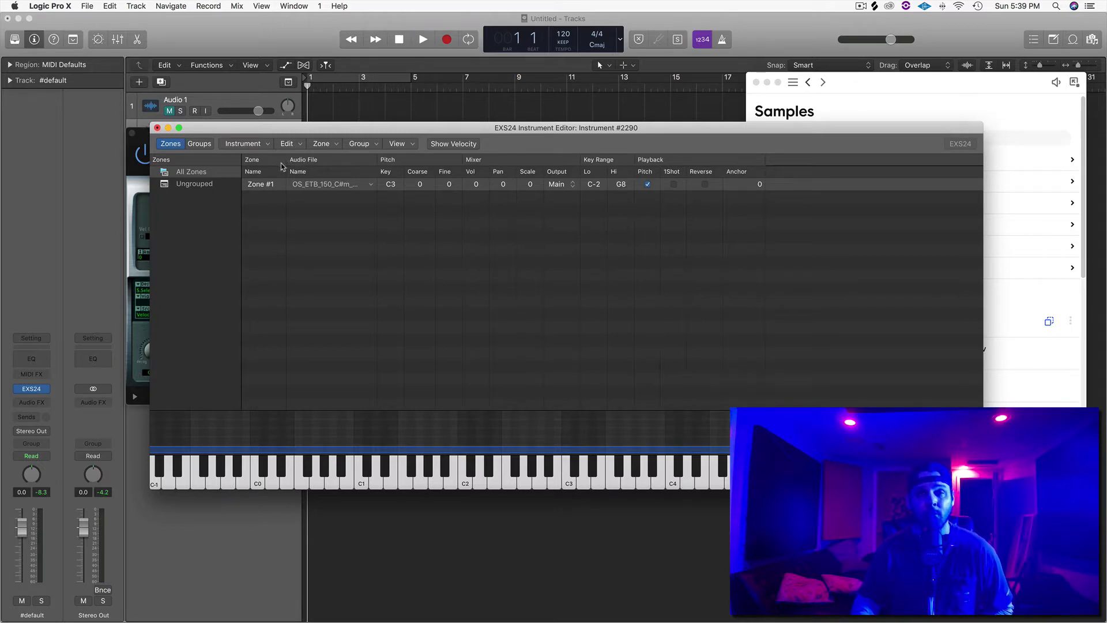
# Close the sampler and its instrument editor, saving the instrument as Vocal Sample.exs in the Sampler Instruments folder
pyautogui.hotkey('ctrl', 'Up')
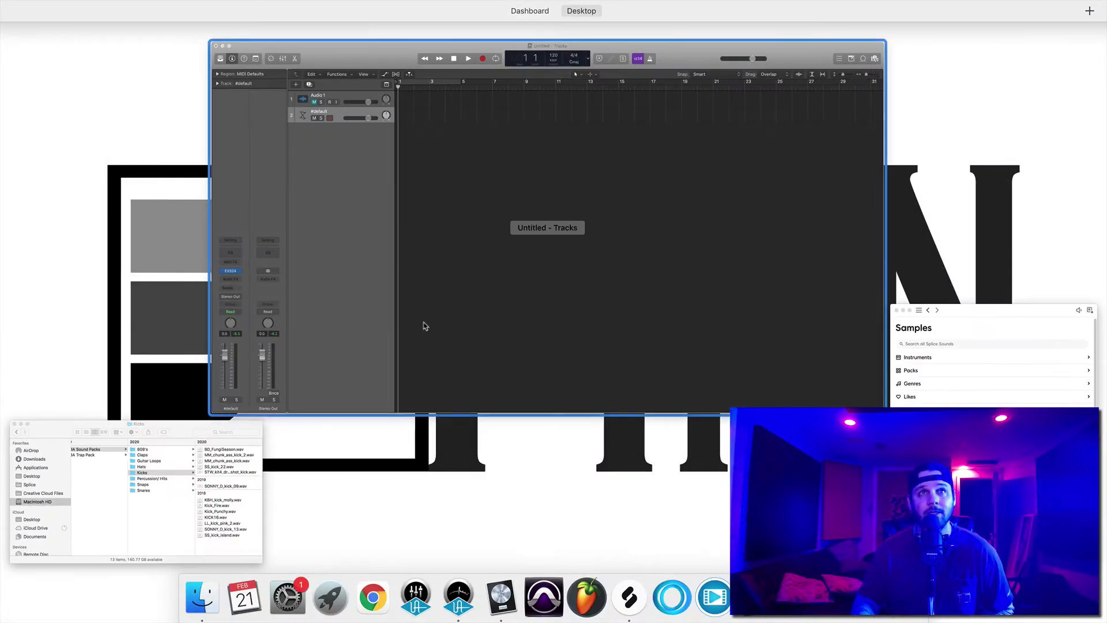
pyautogui.click(423, 326)
pyautogui.click(145, 139)
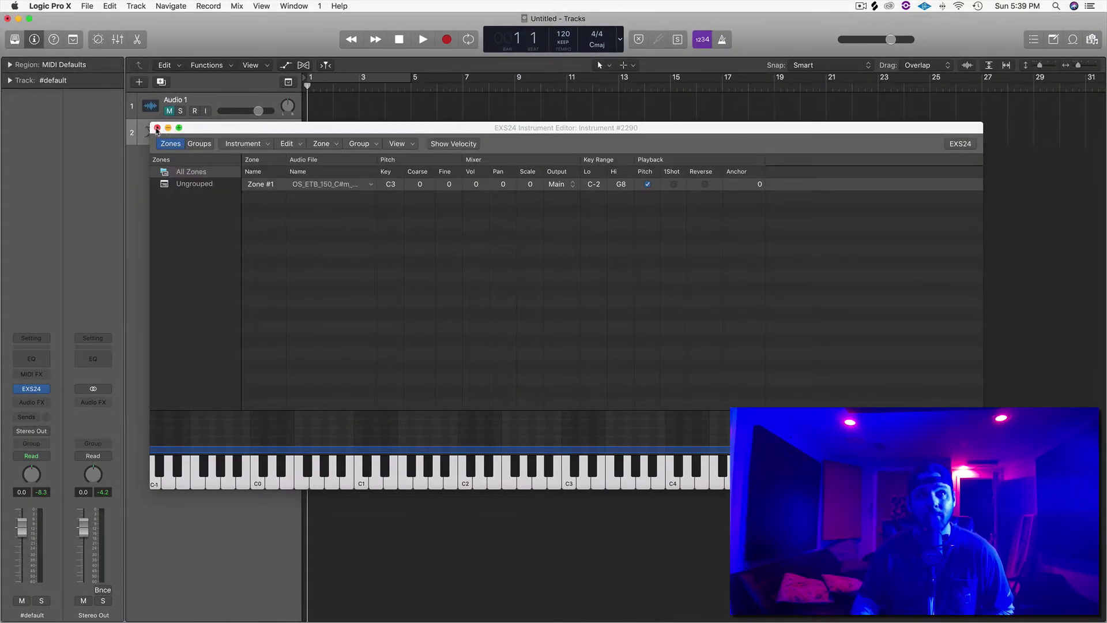
pyautogui.click(158, 129)
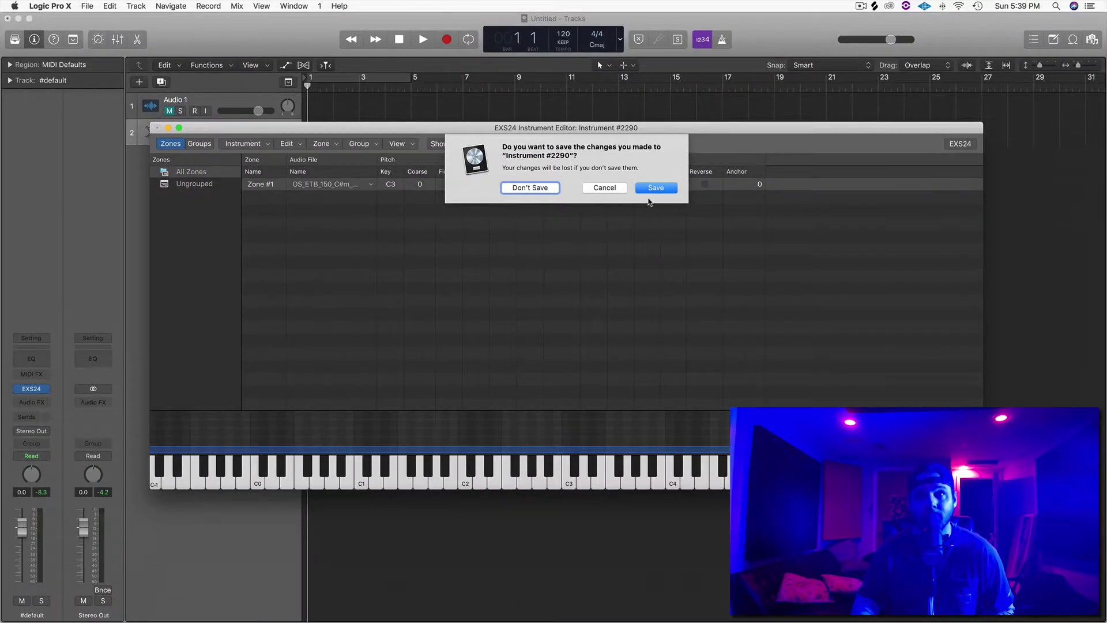
pyautogui.click(656, 188)
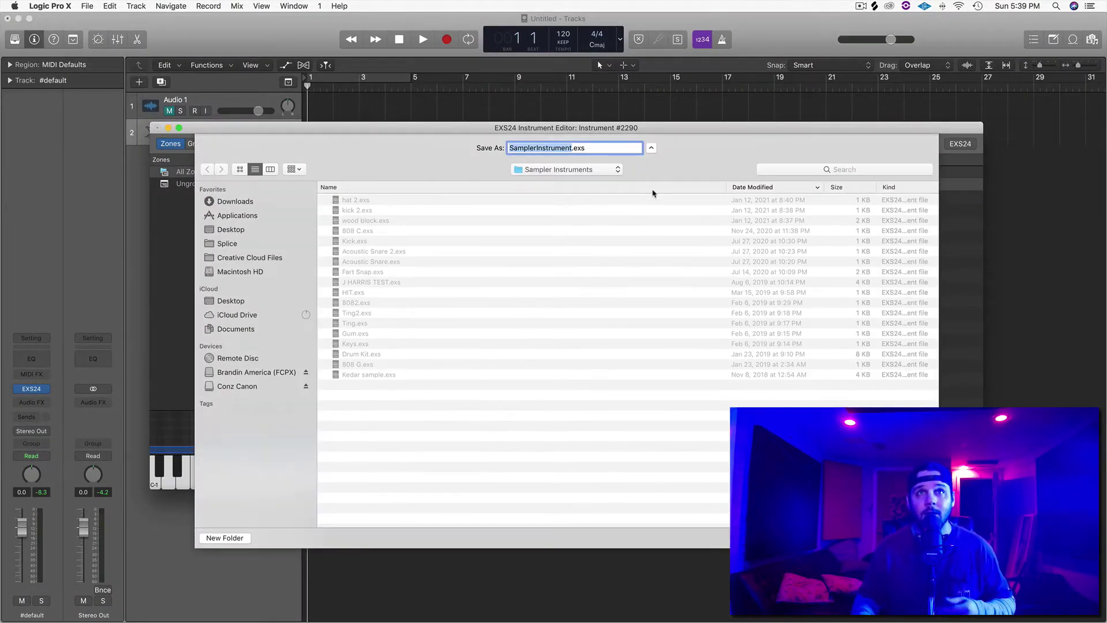
pyautogui.write('Voca')
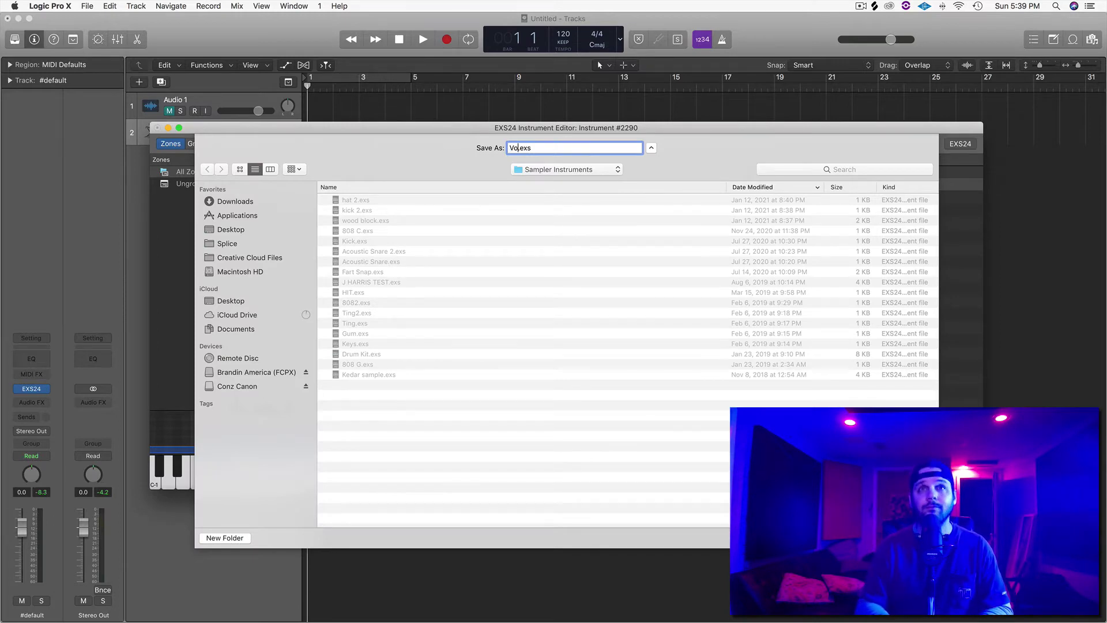
pyautogui.write('l Sample')
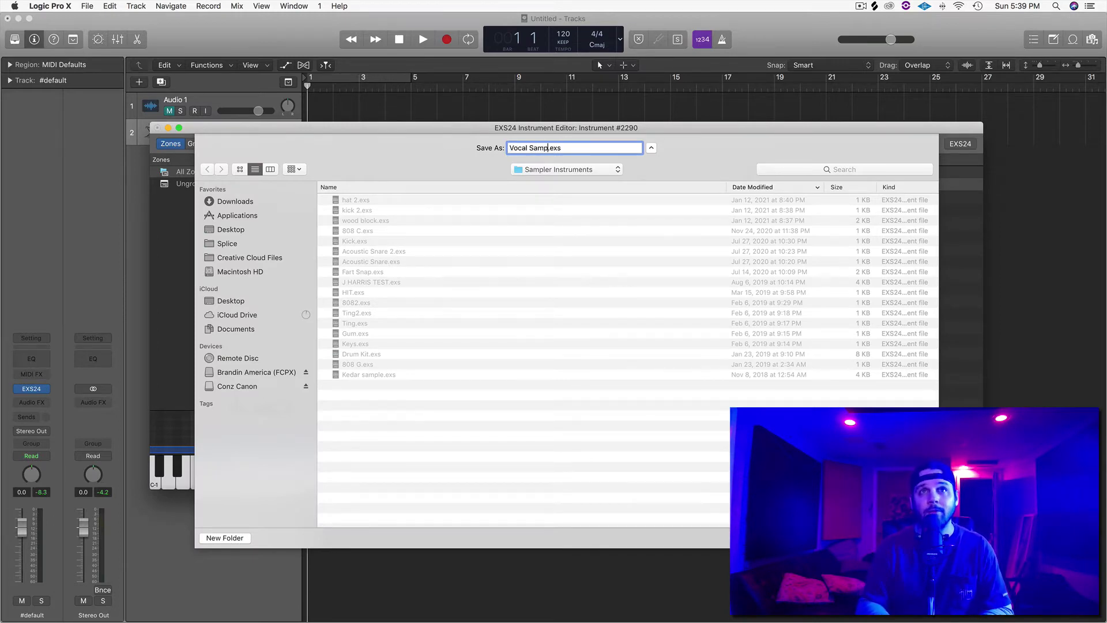
pyautogui.press('Return')
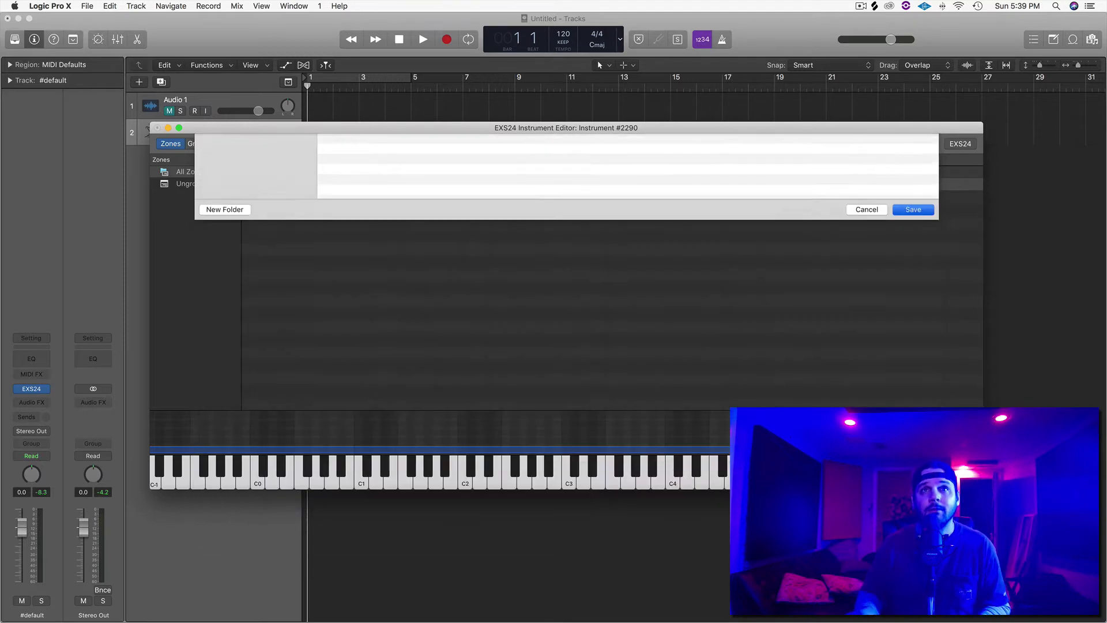
# Reopen the EXS24 plug-in clear of the track headers and bring up Musical Typing for its track
pyautogui.click(33, 389)
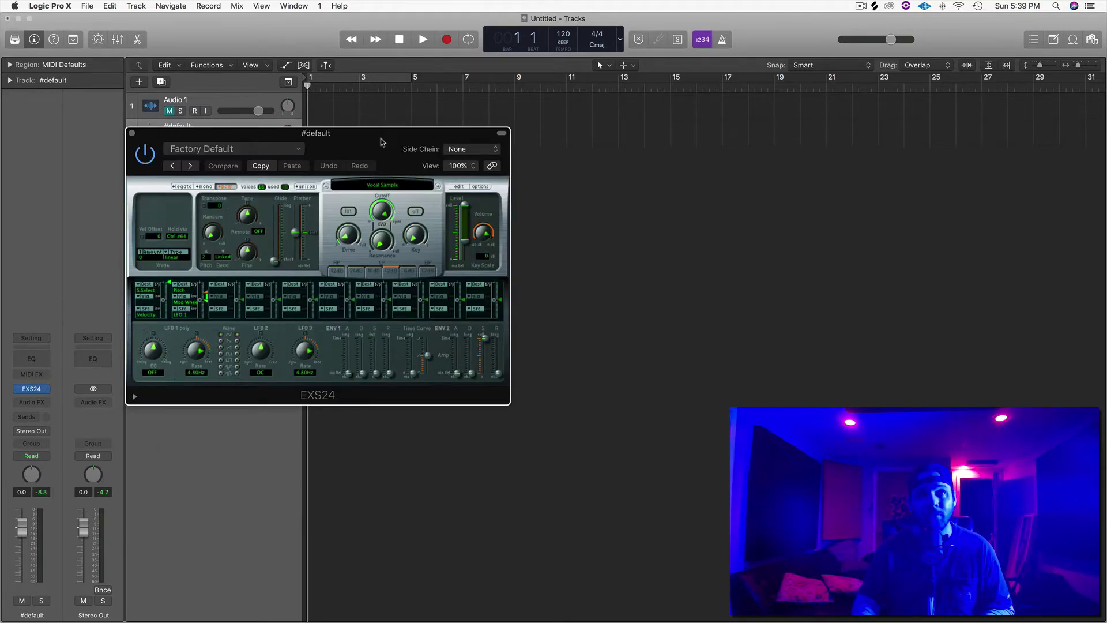
pyautogui.moveTo(381, 138); pyautogui.dragTo(596, 137)
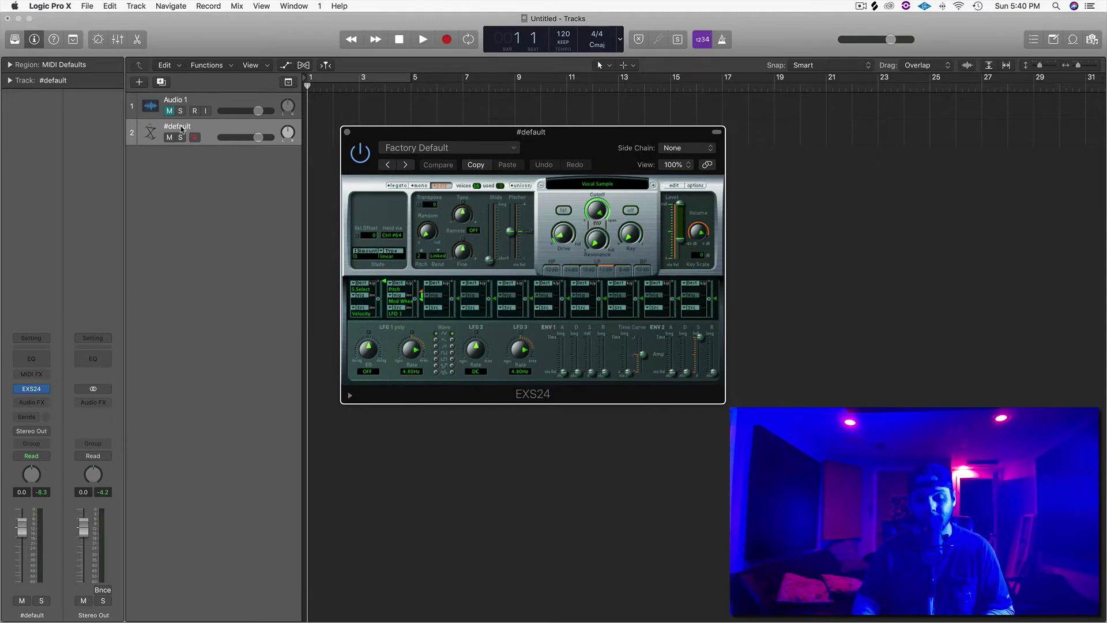
pyautogui.press('super+k')
# Play a range of notes of the Vocal Sample instrument with Musical Typing, raising the octave to C3
pyautogui.press('k')
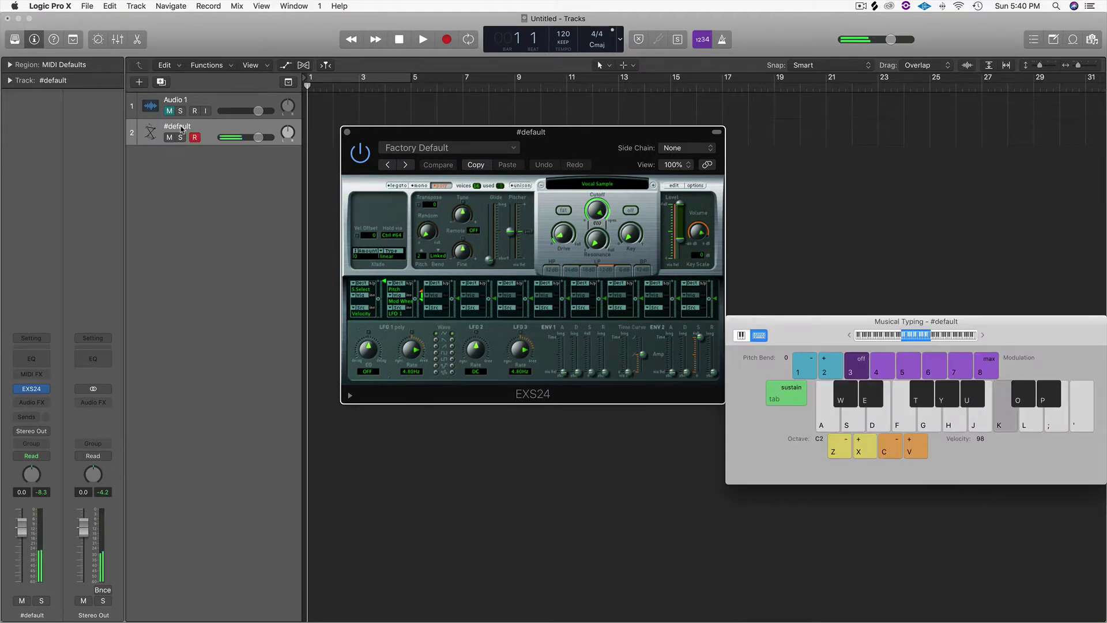
pyautogui.press('j')
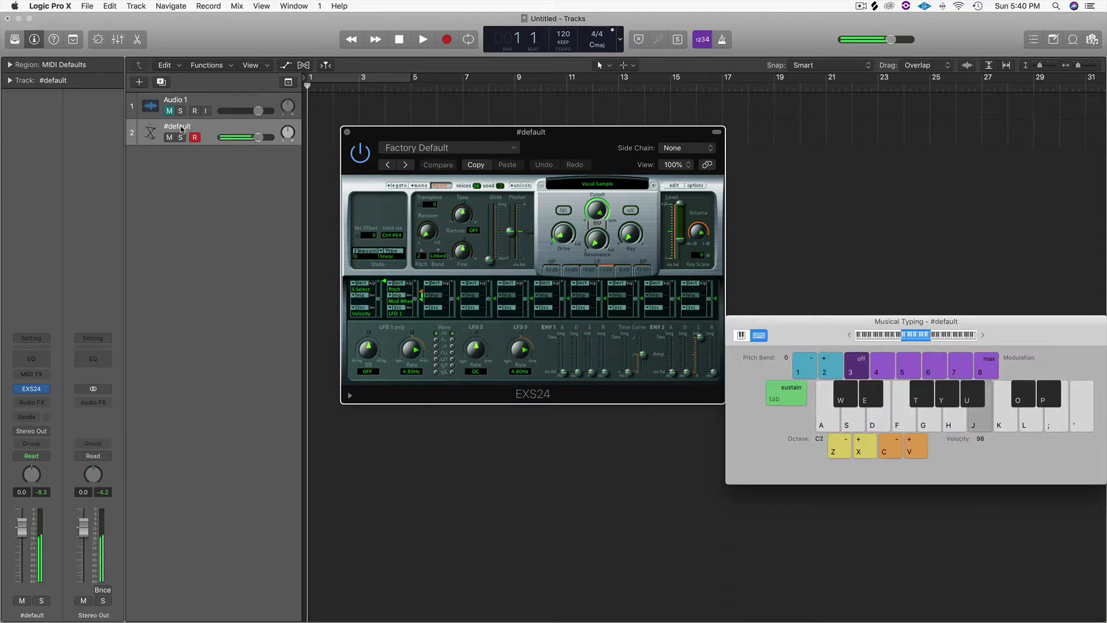
pyautogui.press('h')
pyautogui.press('g')
pyautogui.press('f')
pyautogui.press('x')
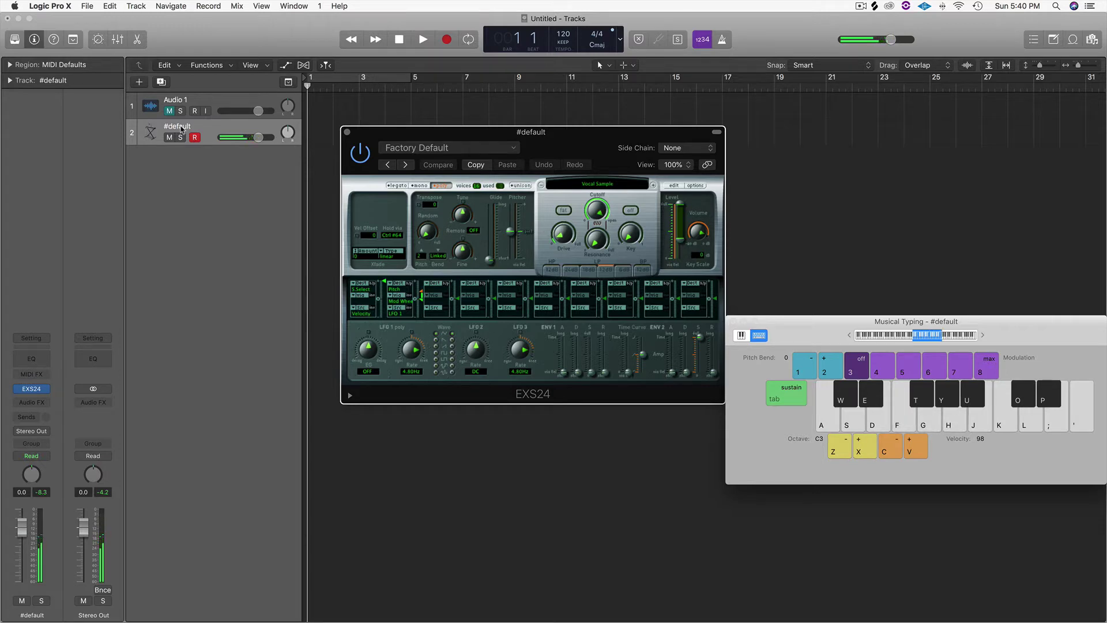
pyautogui.press('f')
pyautogui.press('j')
pyautogui.press('f')
pyautogui.press('g')
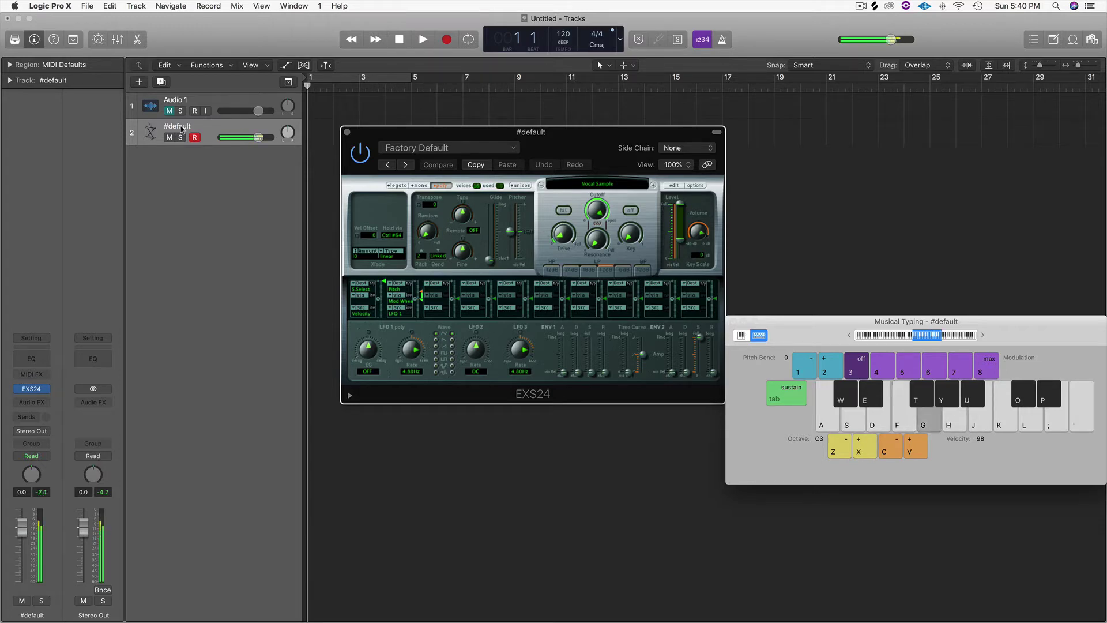
pyautogui.press('h')
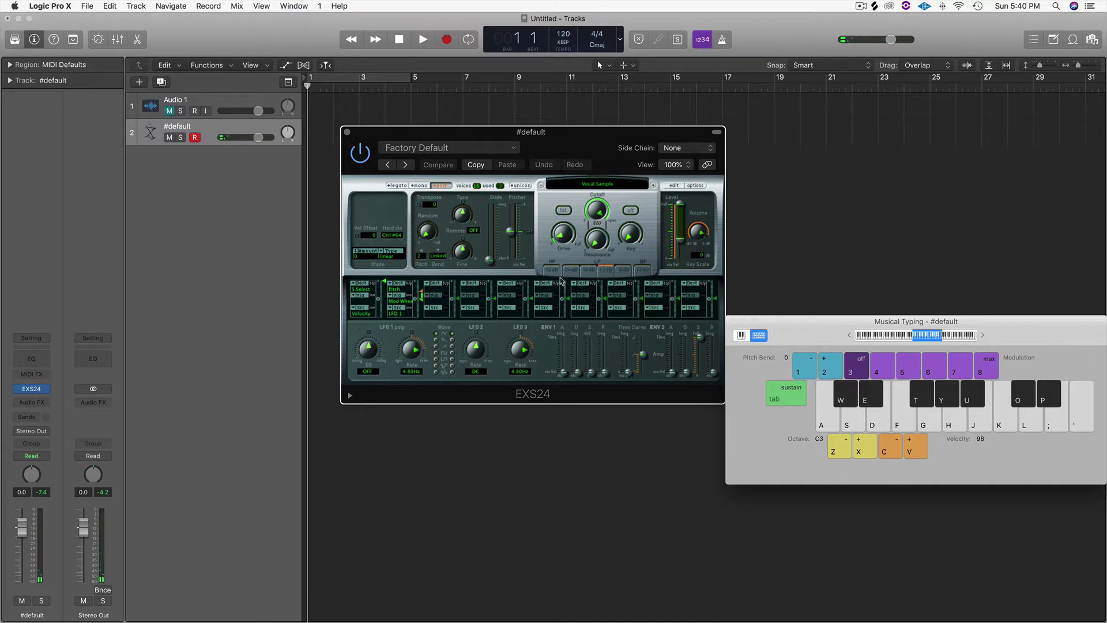
# Reopen the EXS24 instrument editor, enable 1Shot playback for Zone #1 and audition it at C3
pyautogui.click(674, 185)
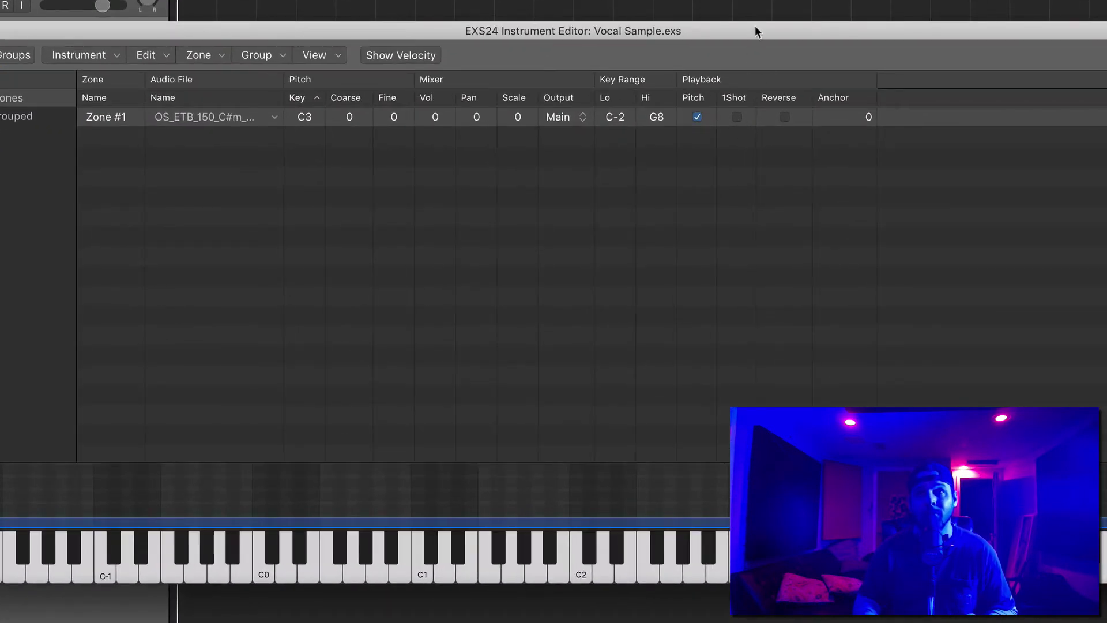
pyautogui.click(737, 116)
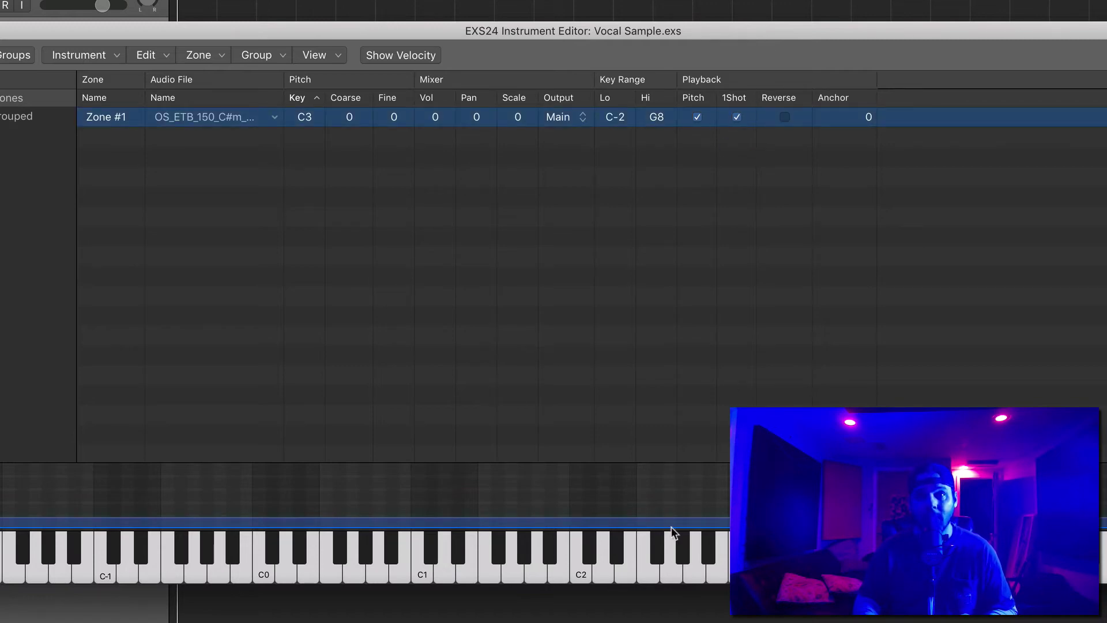
pyautogui.click(739, 576)
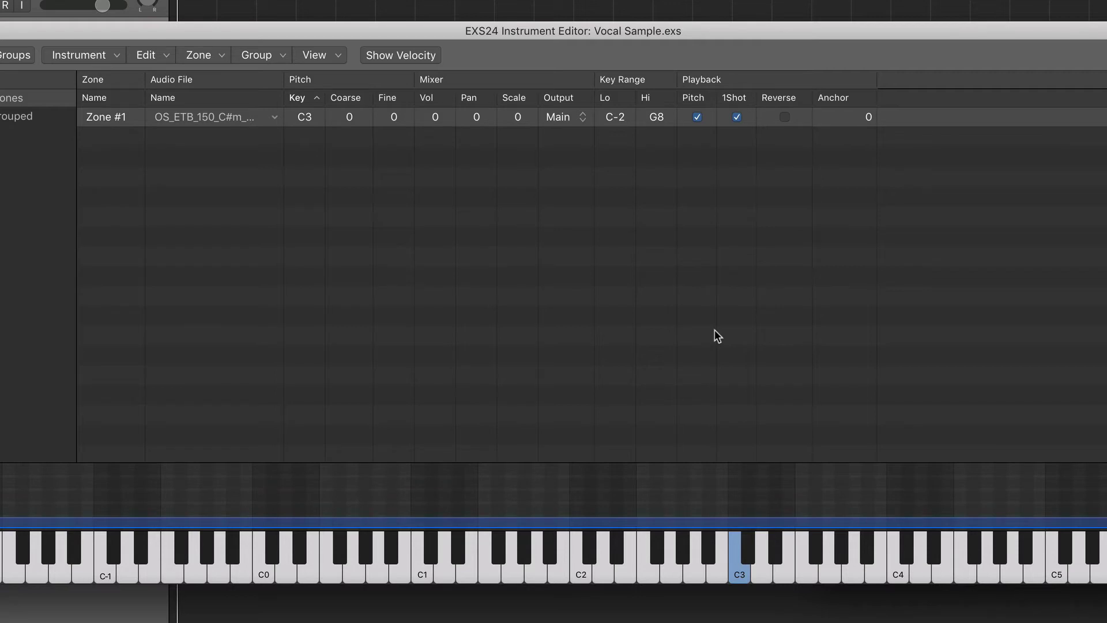
# Try Reverse playback on Zone #1 at C3, and turn both 1Shot and Reverse back off
pyautogui.click(785, 117)
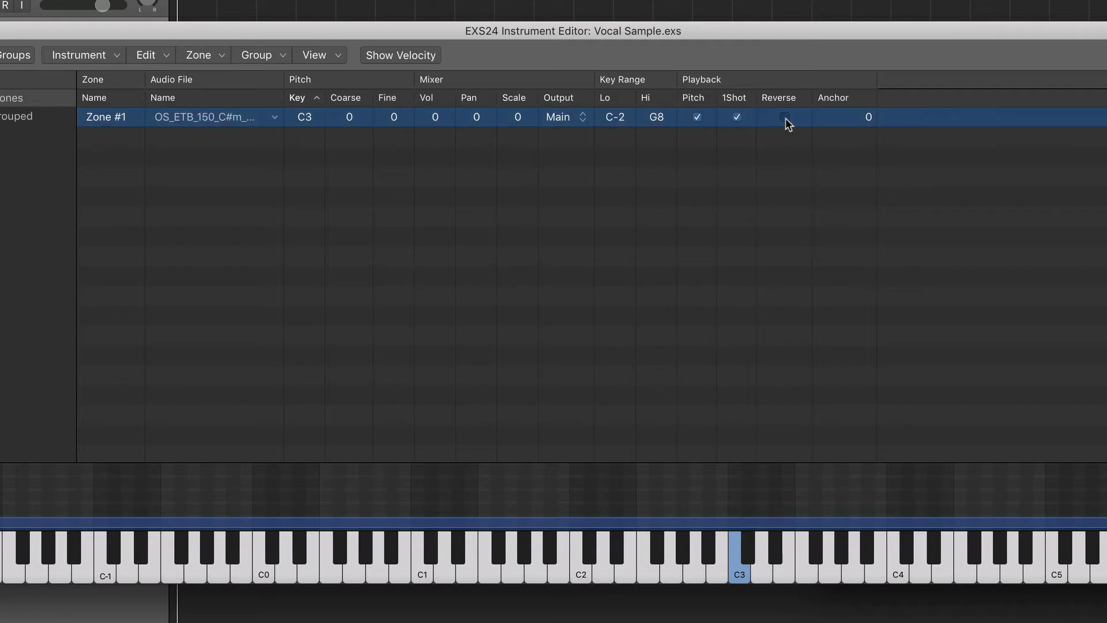
pyautogui.click(741, 568)
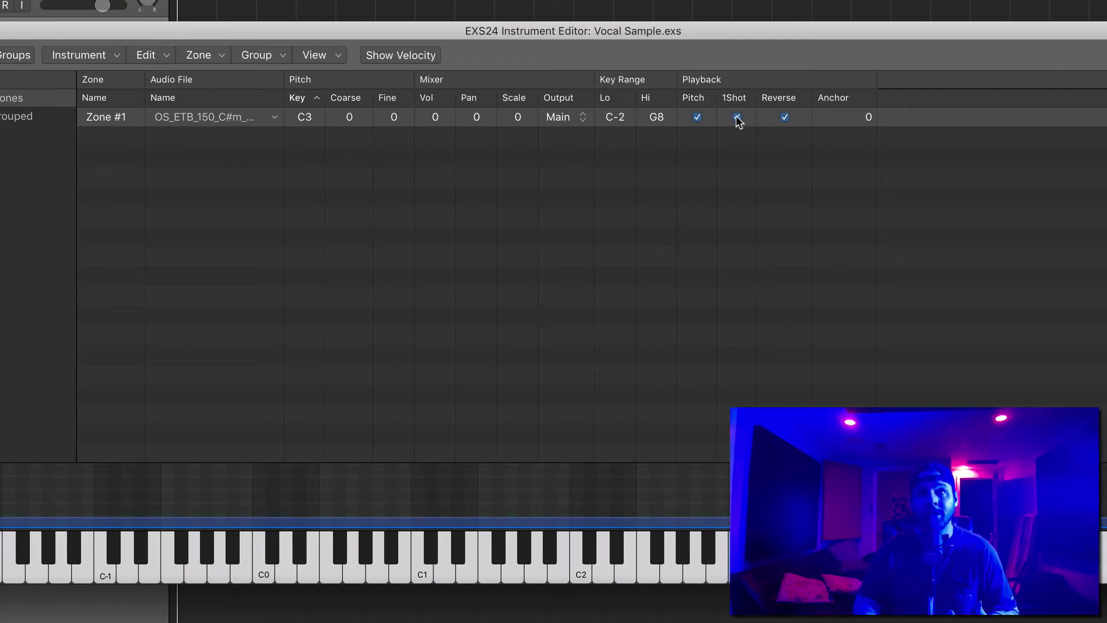
pyautogui.click(736, 117)
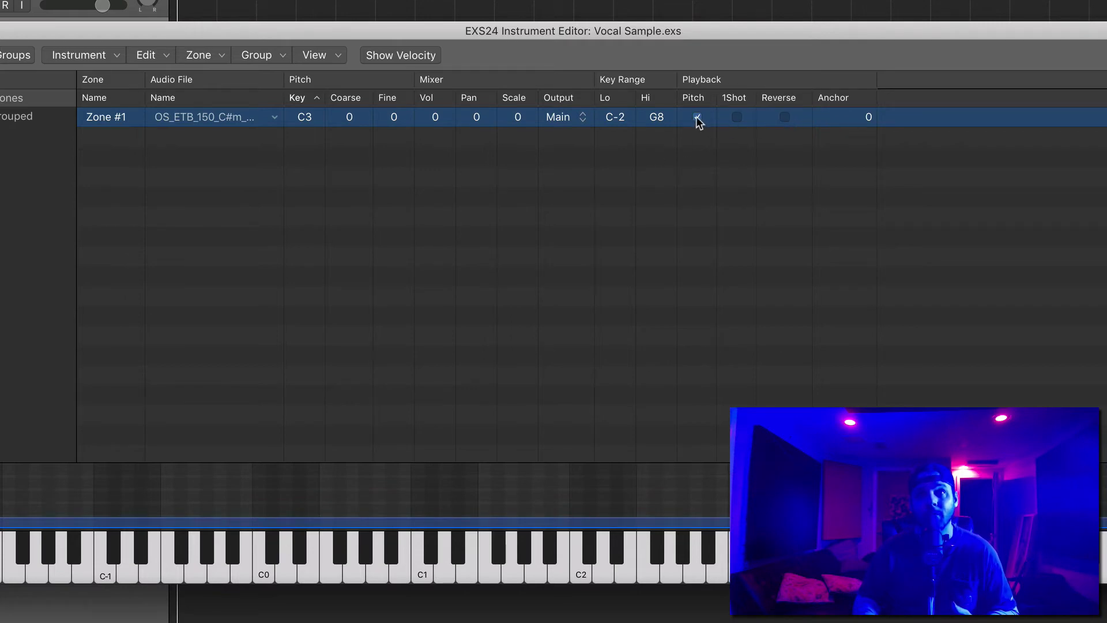
# Audition Zone #1 on several keys with its Pitch playback option turned off, then turn Pitch back on
pyautogui.click(584, 576)
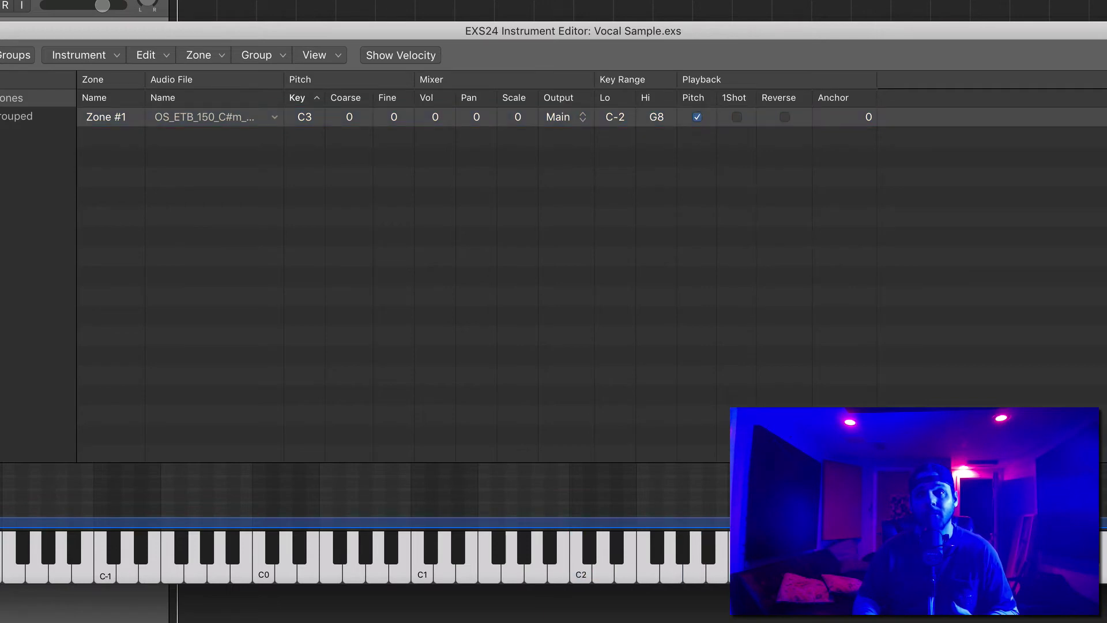
pyautogui.click(697, 117)
pyautogui.click(595, 572)
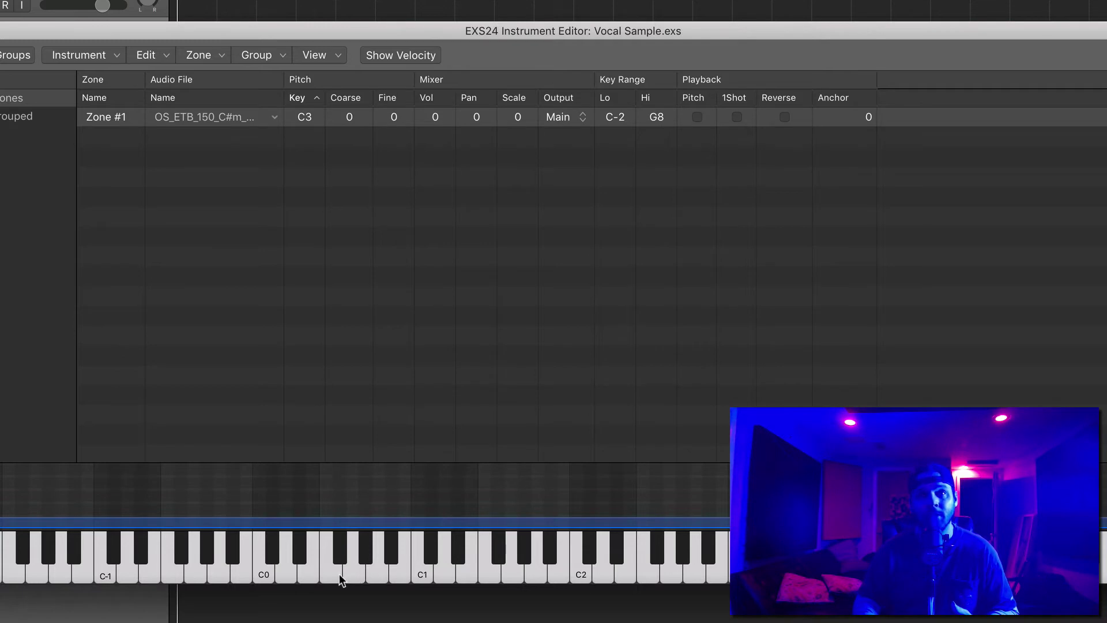
pyautogui.moveTo(319, 572); pyautogui.dragTo(144, 572)
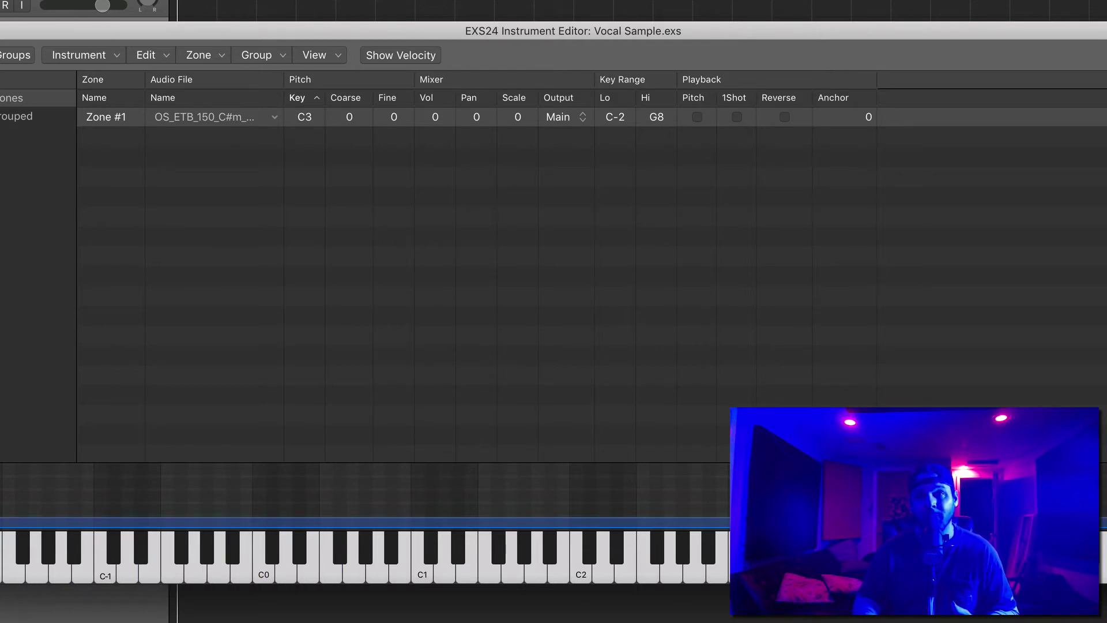
pyautogui.click(694, 116)
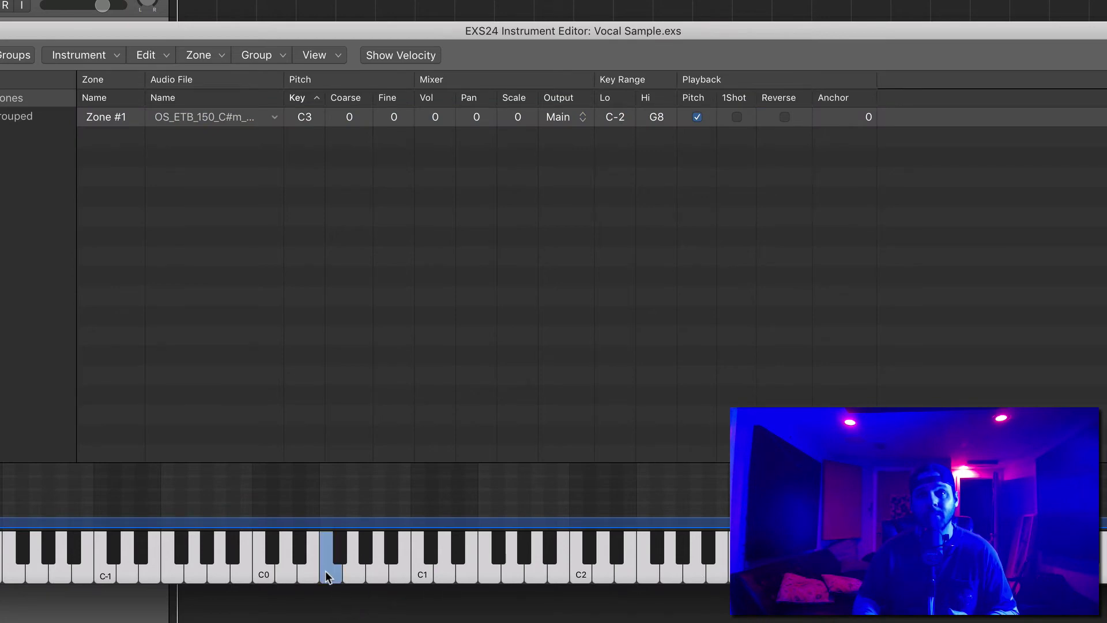
pyautogui.click(447, 571)
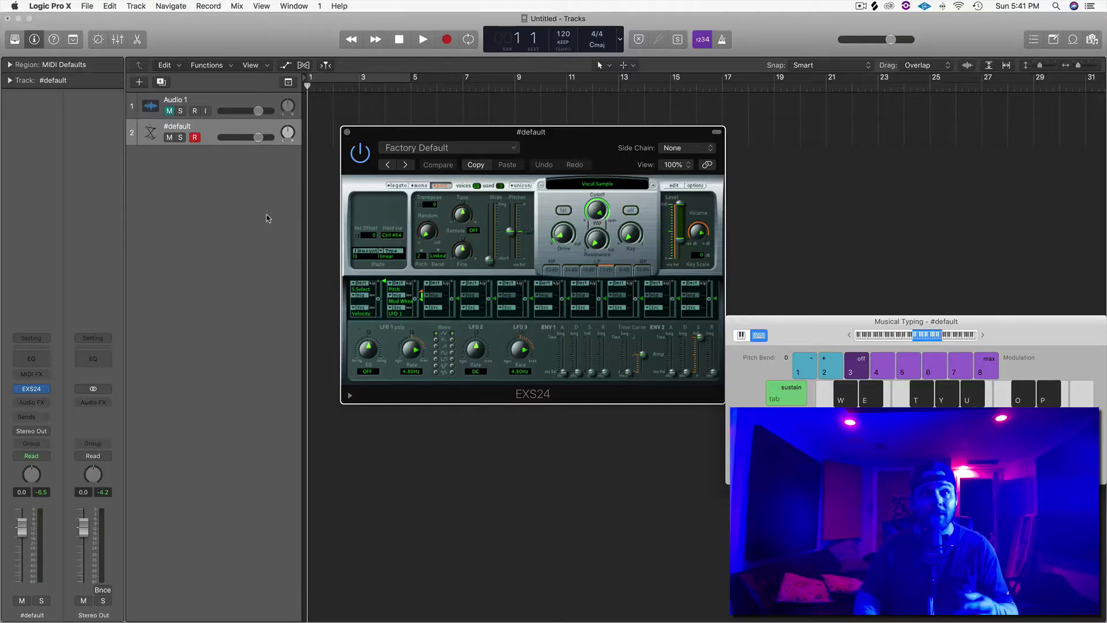
# Create another software instrument track below #default and clear its instrument slot to No Plug-in
pyautogui.doubleClick(279, 199)
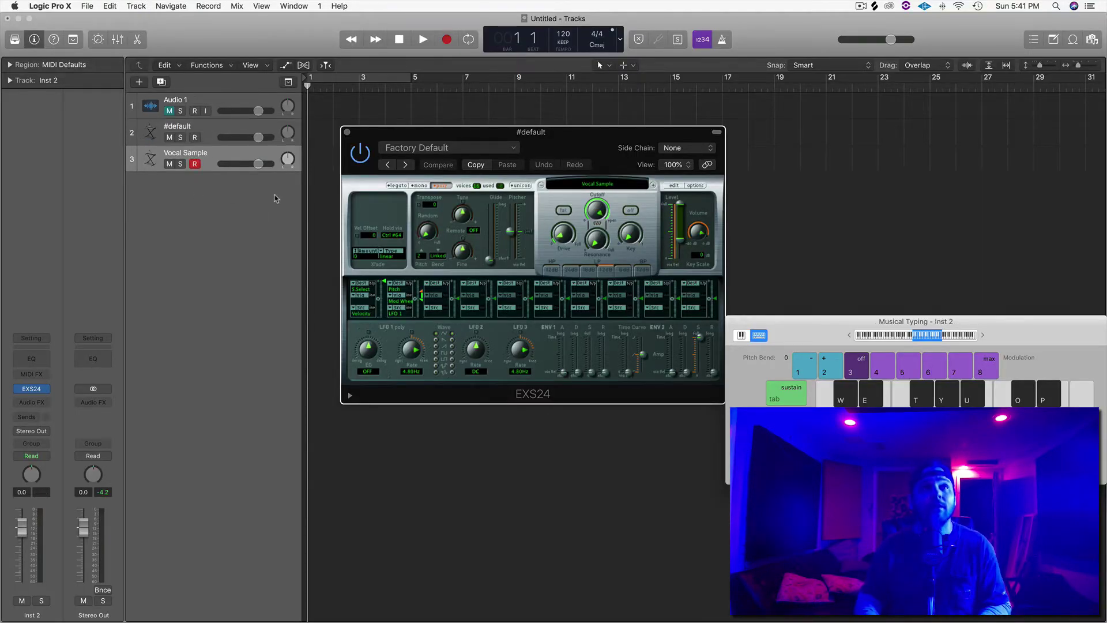
pyautogui.click(29, 388)
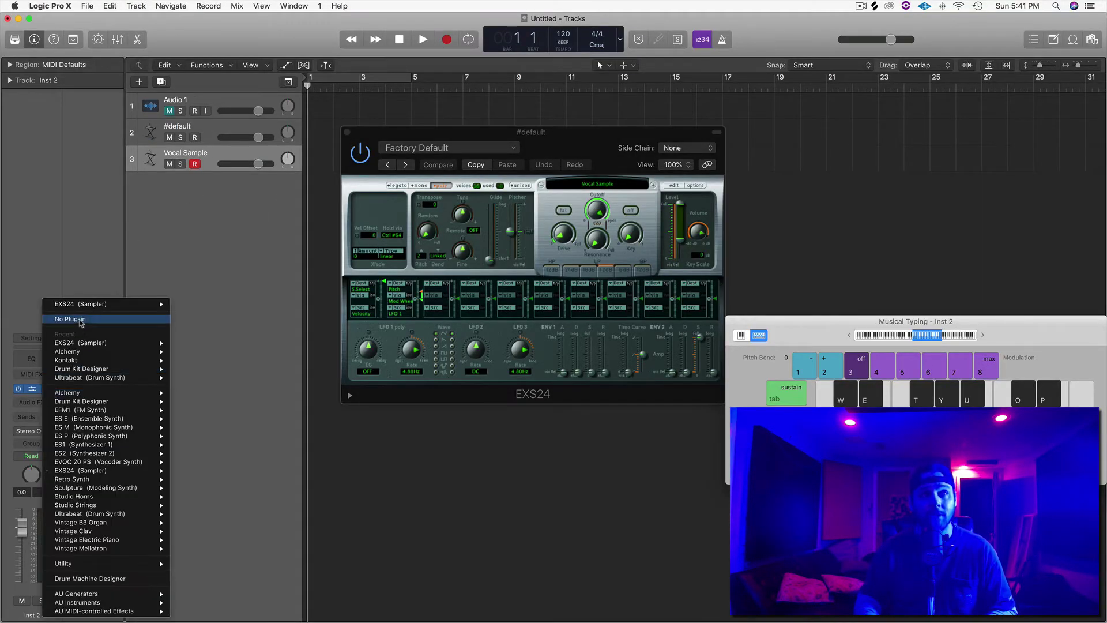
pyautogui.click(75, 319)
# Load a fresh EXS24 sampler on Inst 2, move it into view and close the #default track's plug-in window
pyautogui.click(49, 392)
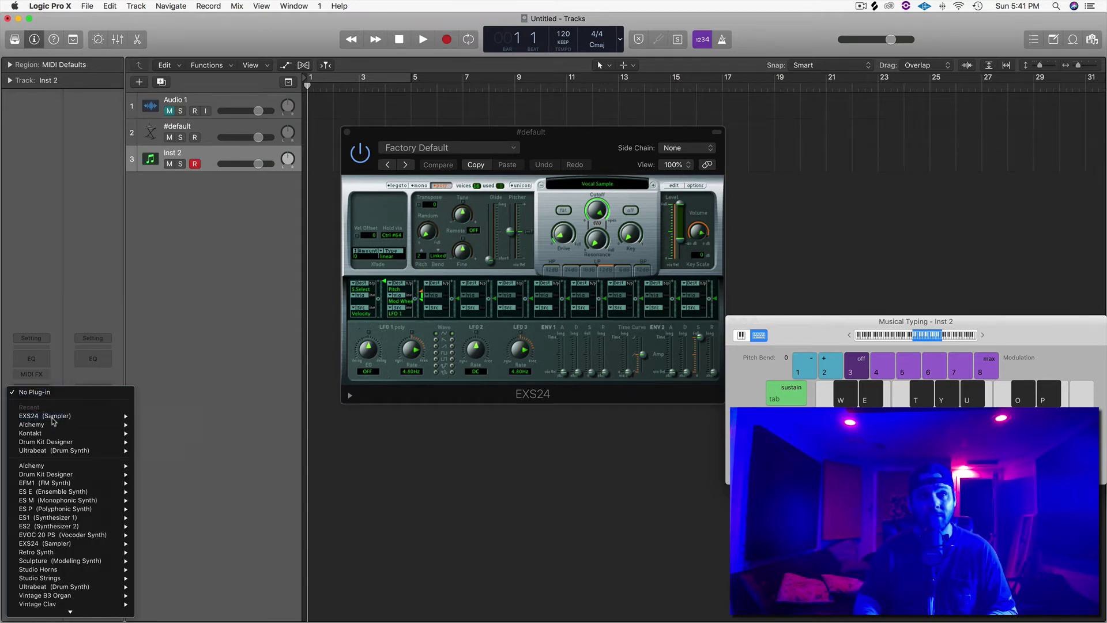
pyautogui.click(52, 418)
pyautogui.moveTo(274, 64); pyautogui.dragTo(422, 216)
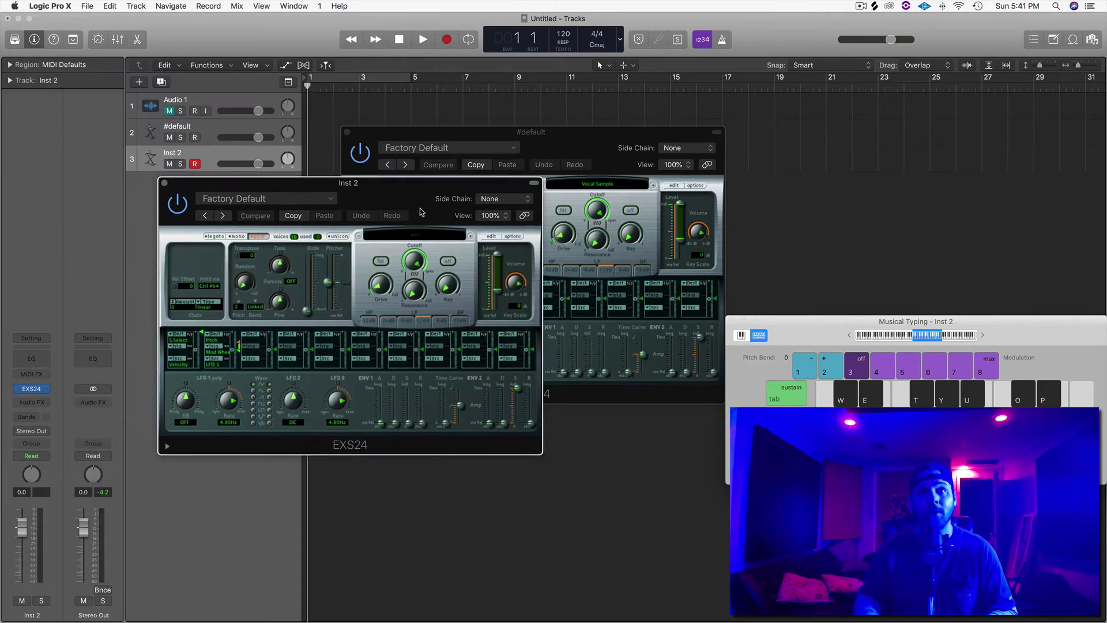
pyautogui.click(347, 132)
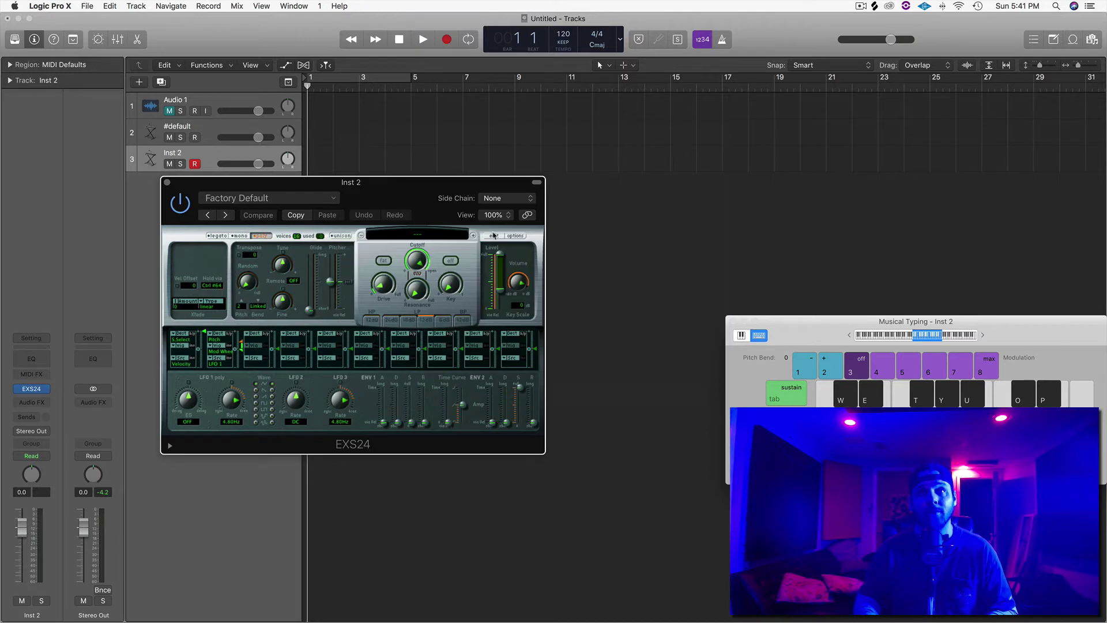
# Open the instrument editor for the empty EXS24 and start Load Multiple Samples
pyautogui.click(495, 237)
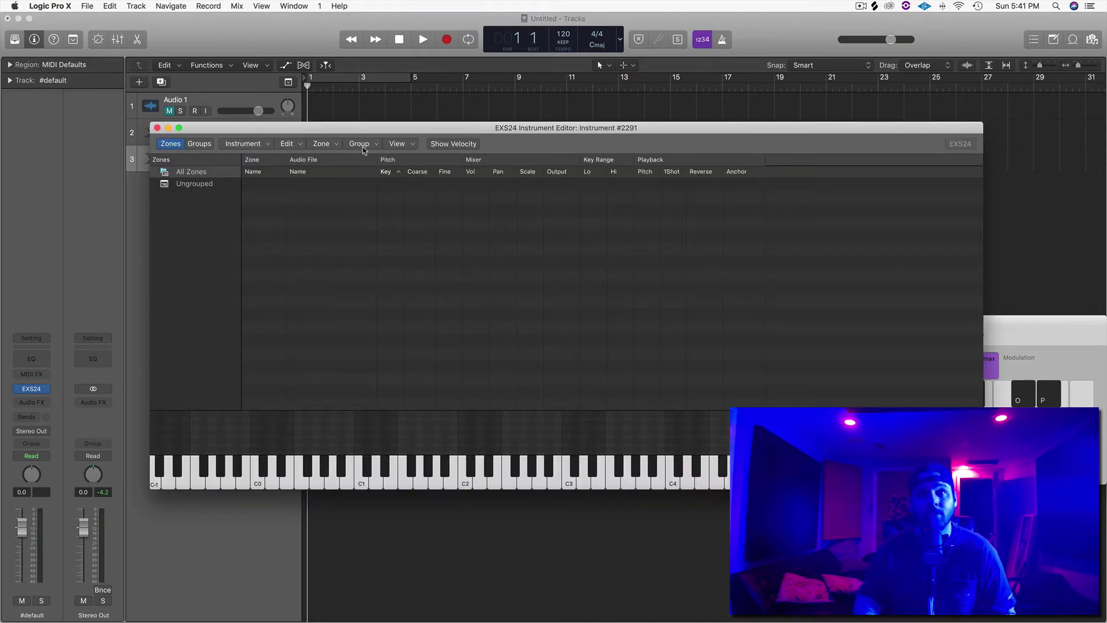
pyautogui.click(333, 145)
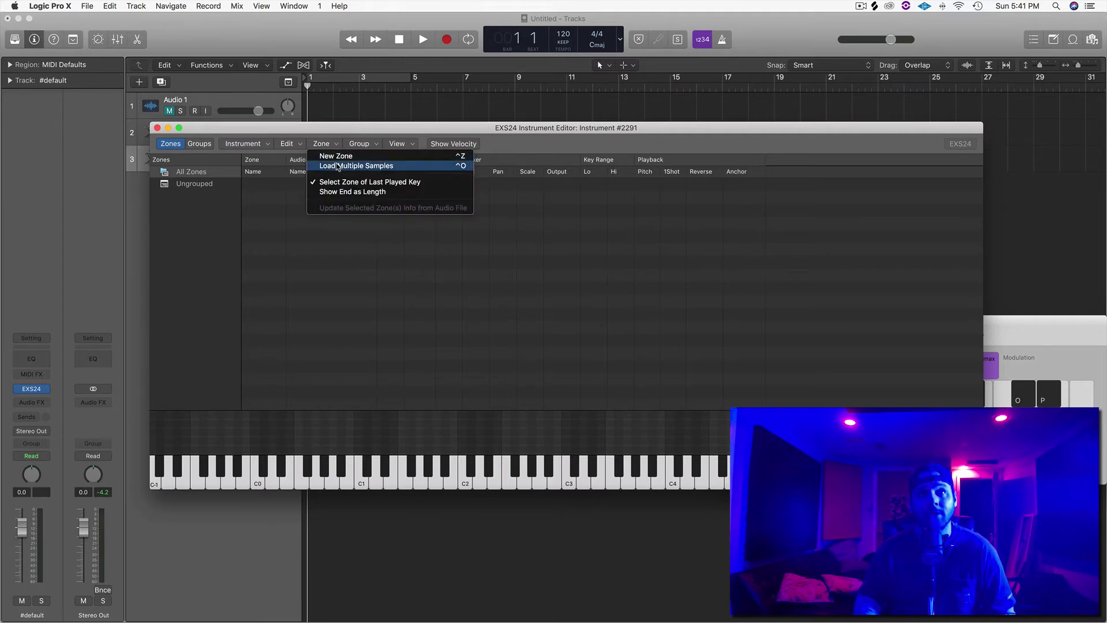
pyautogui.click(335, 166)
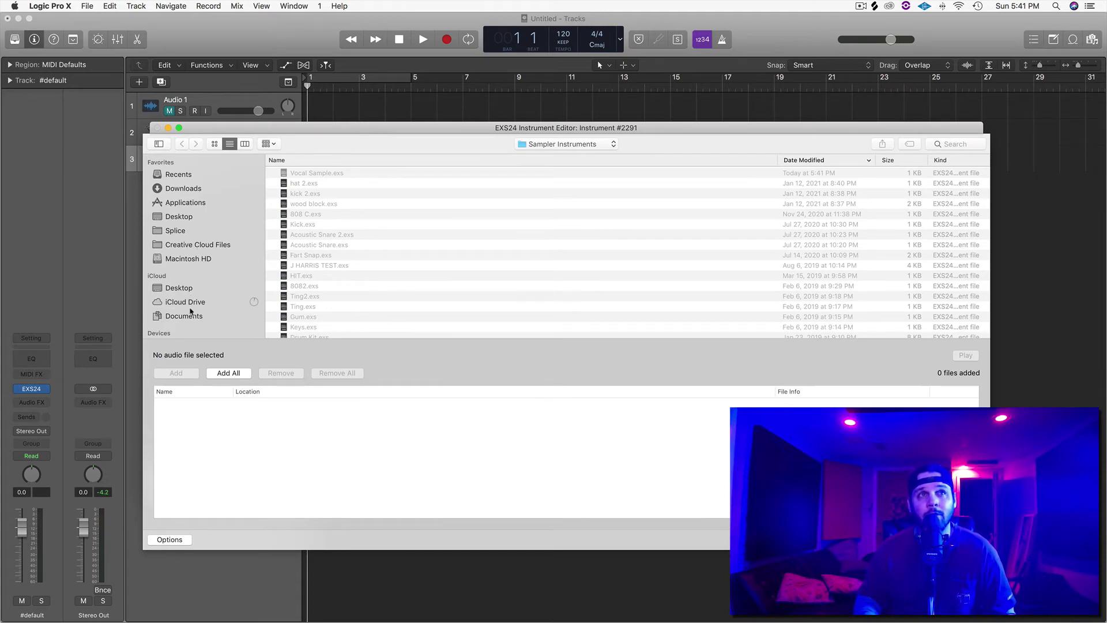
# Browse Macintosh HD to the Kicks folder inside 2020, BRANDIN AMERICA, AUDIO, SOUND PACKS, BA Sound Packs
pyautogui.click(189, 259)
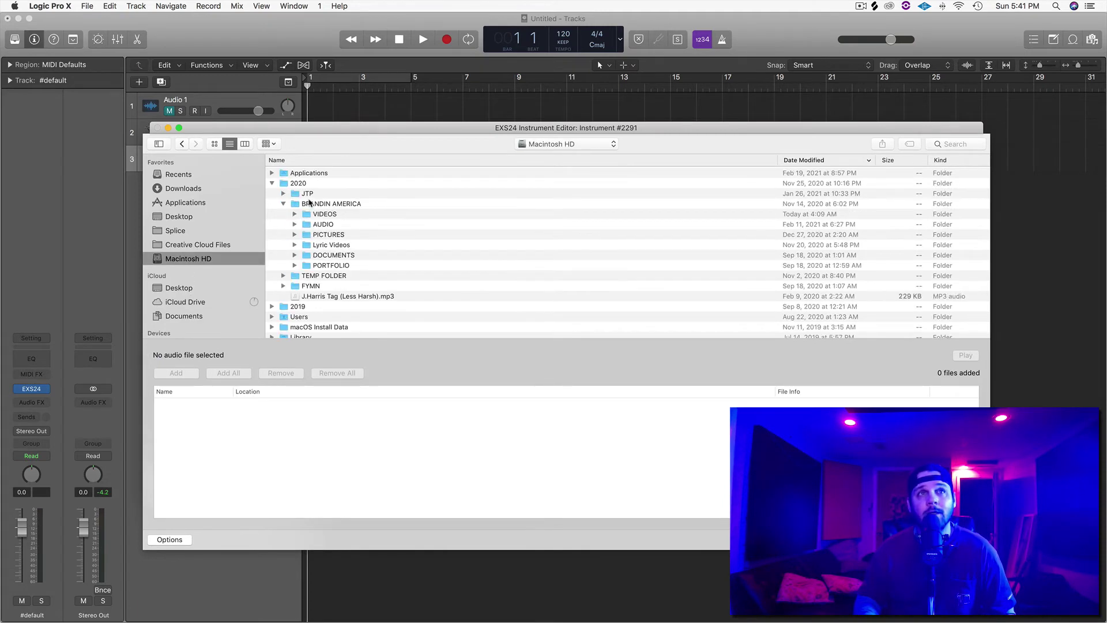
pyautogui.click(315, 225)
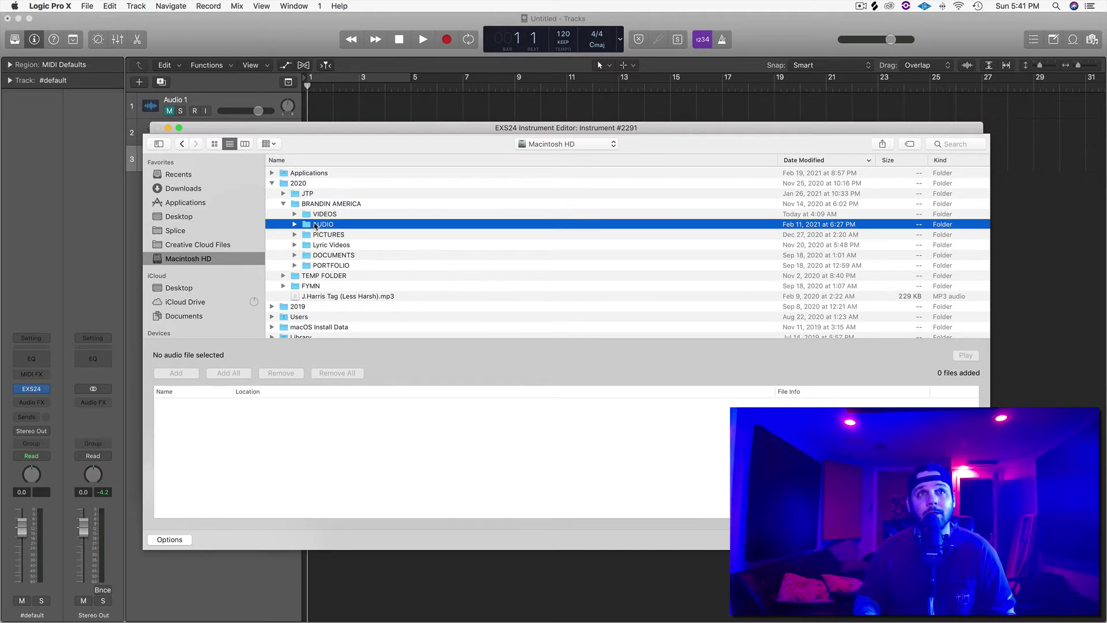
pyautogui.click(294, 225)
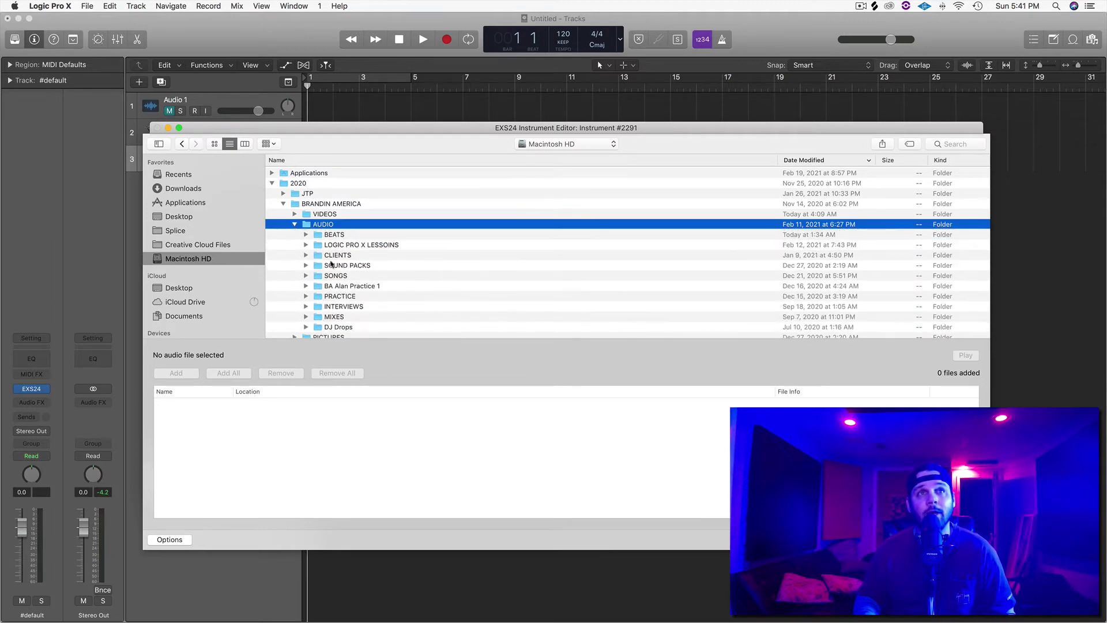
pyautogui.scroll(-2, 324, 281)
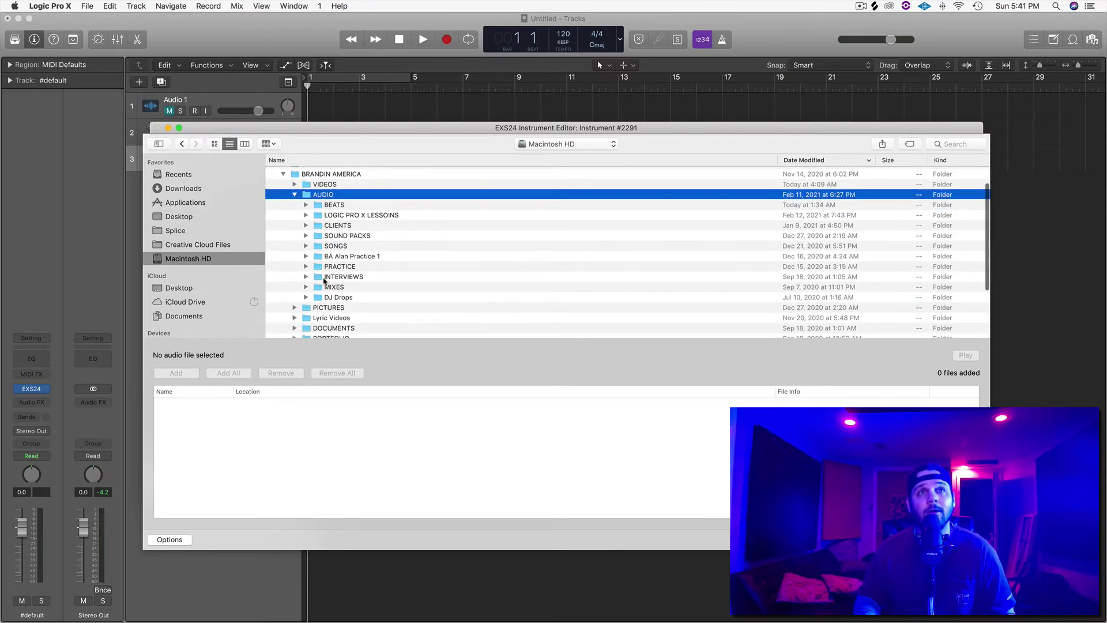
pyautogui.click(306, 236)
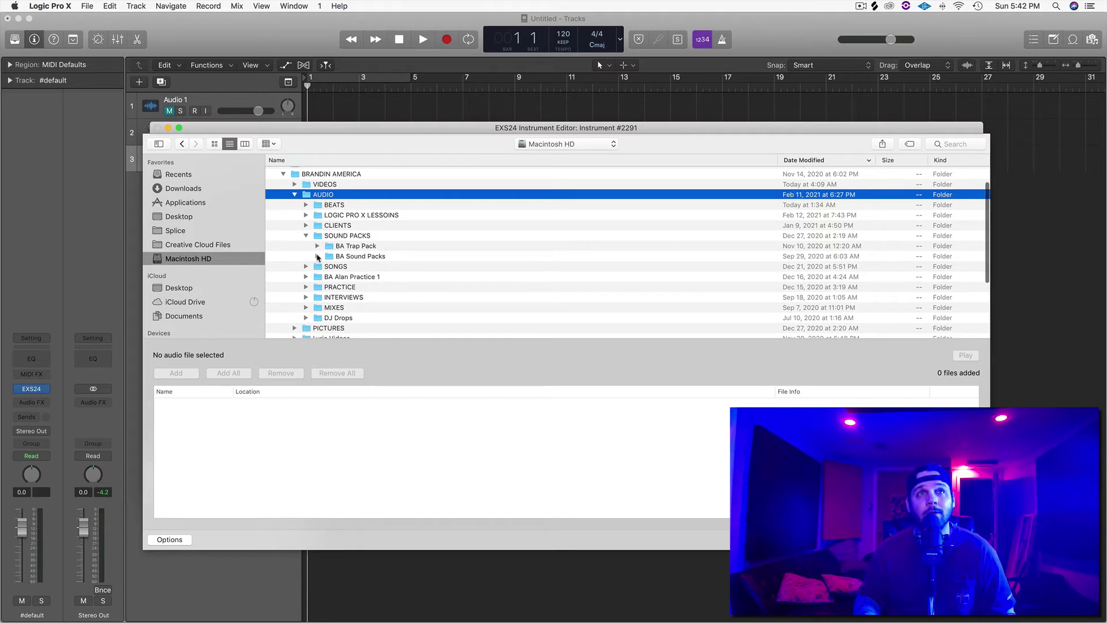
pyautogui.click(318, 257)
pyautogui.scroll(-1, 353, 275)
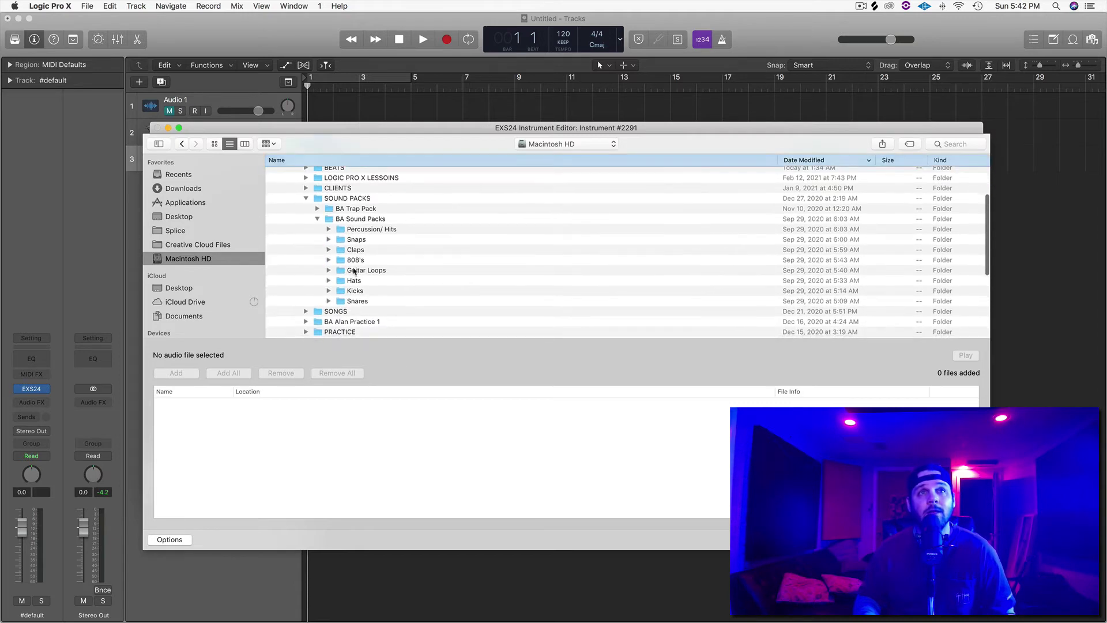
pyautogui.click(329, 291)
pyautogui.scroll(-3, 346, 283)
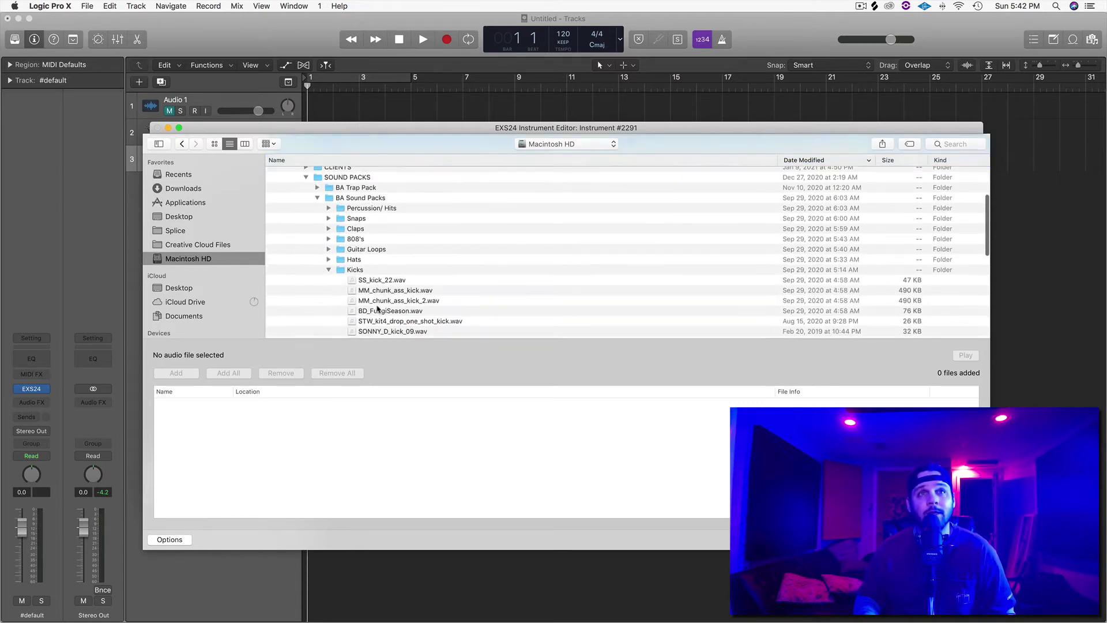
# Preview SS_kick_22.wav and add it to the list of samples to load
pyautogui.click(383, 261)
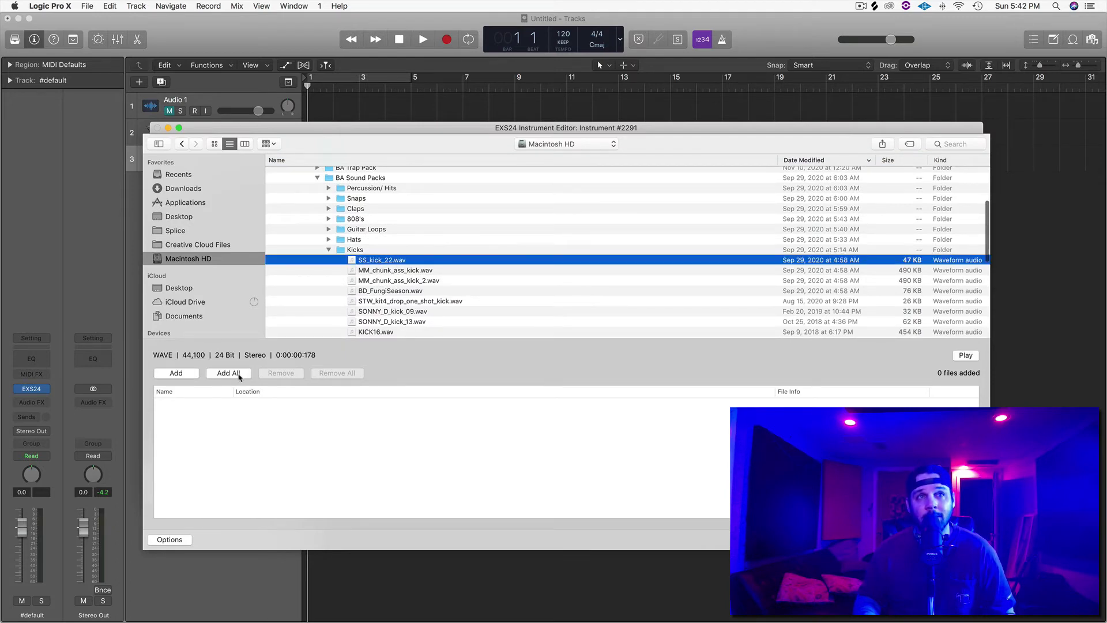
pyautogui.click(966, 356)
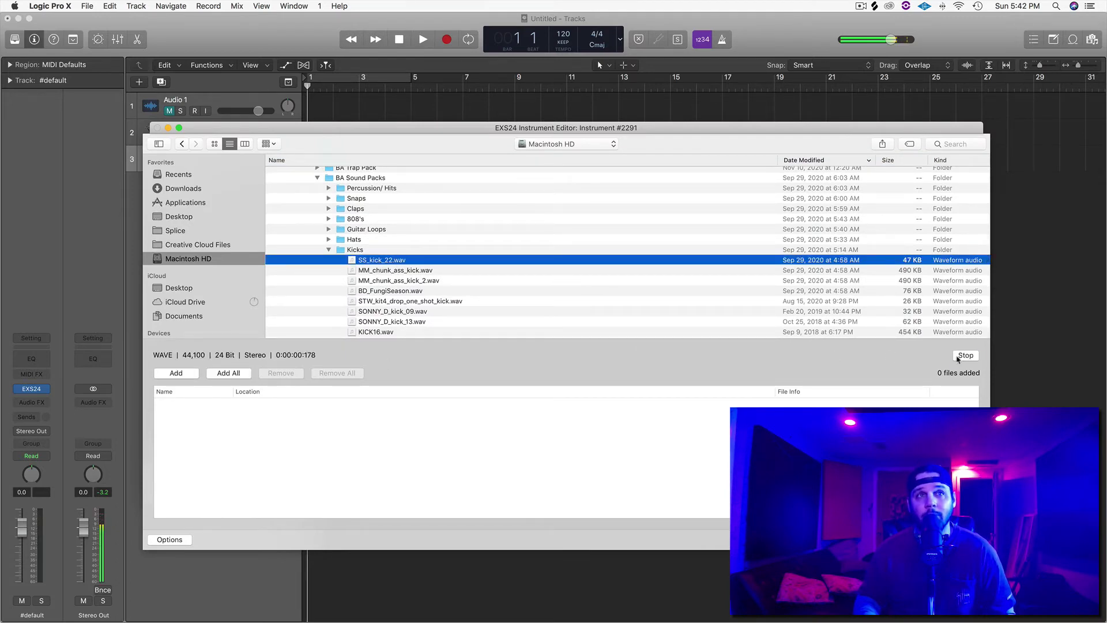
pyautogui.click(177, 373)
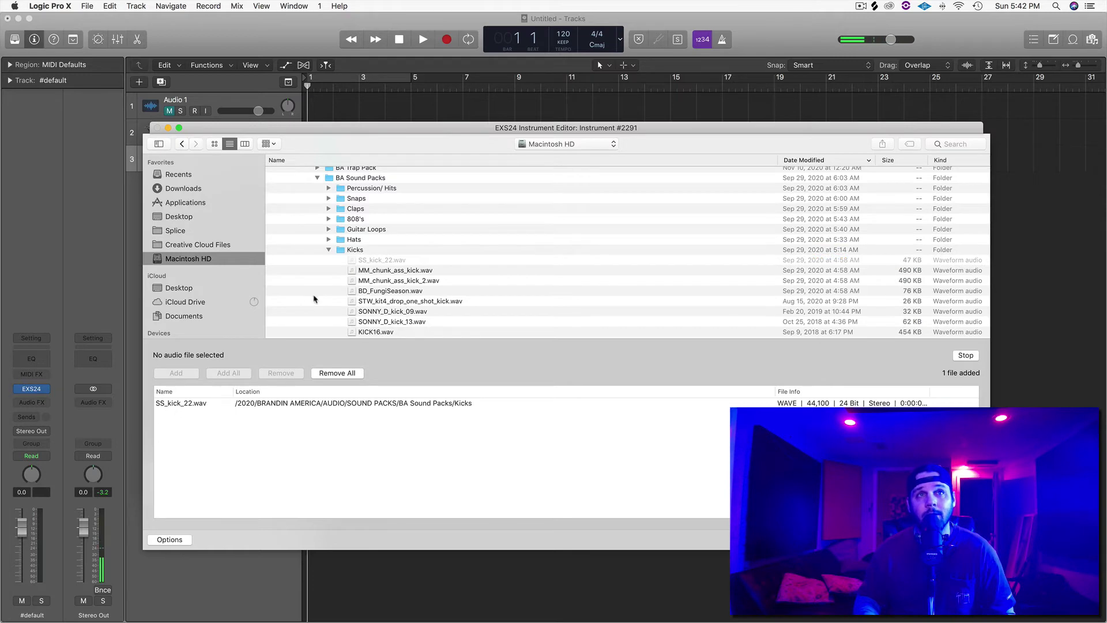
# Preview samples in the Claps folder and add FL_FT_Kit03_Clap_One_Shot.wav to the load list
pyautogui.click(329, 250)
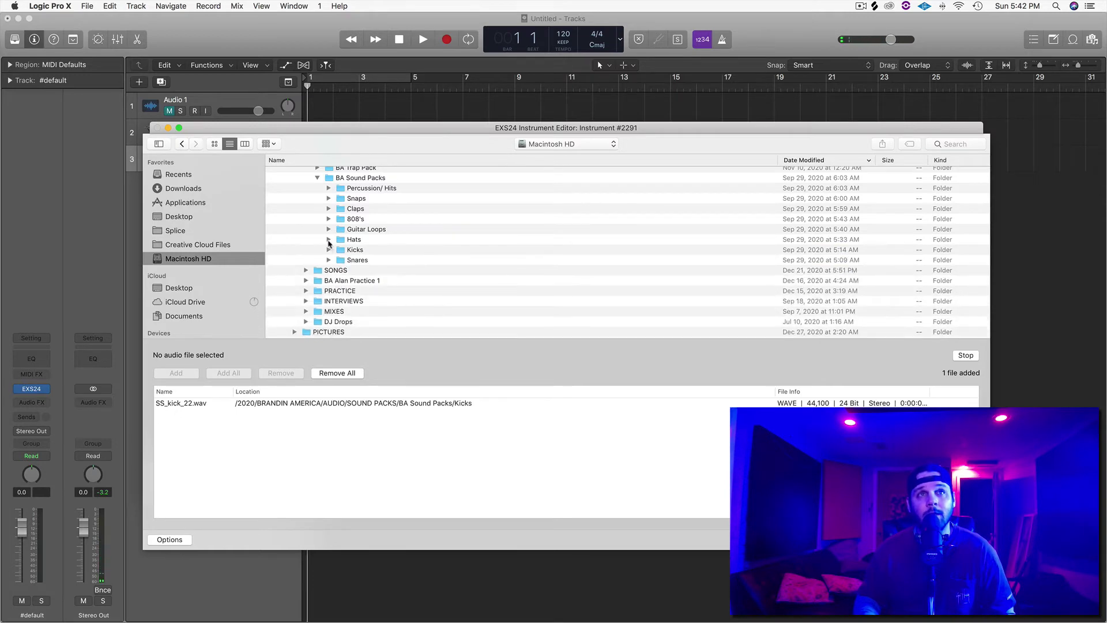
pyautogui.click(329, 208)
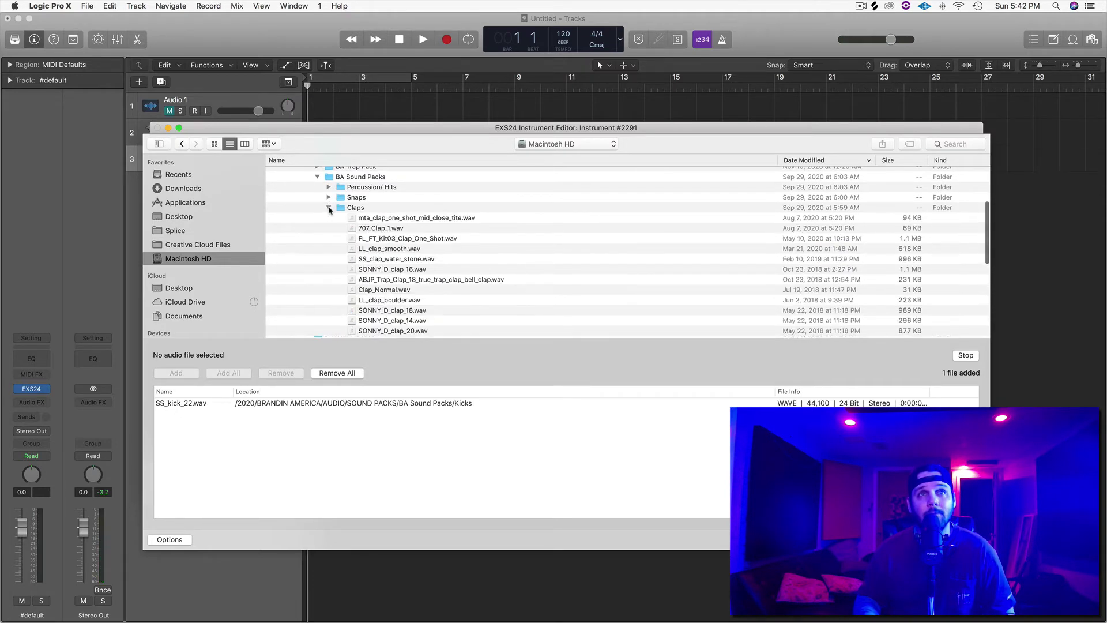
pyautogui.click(377, 219)
pyautogui.scroll(1, 381, 224)
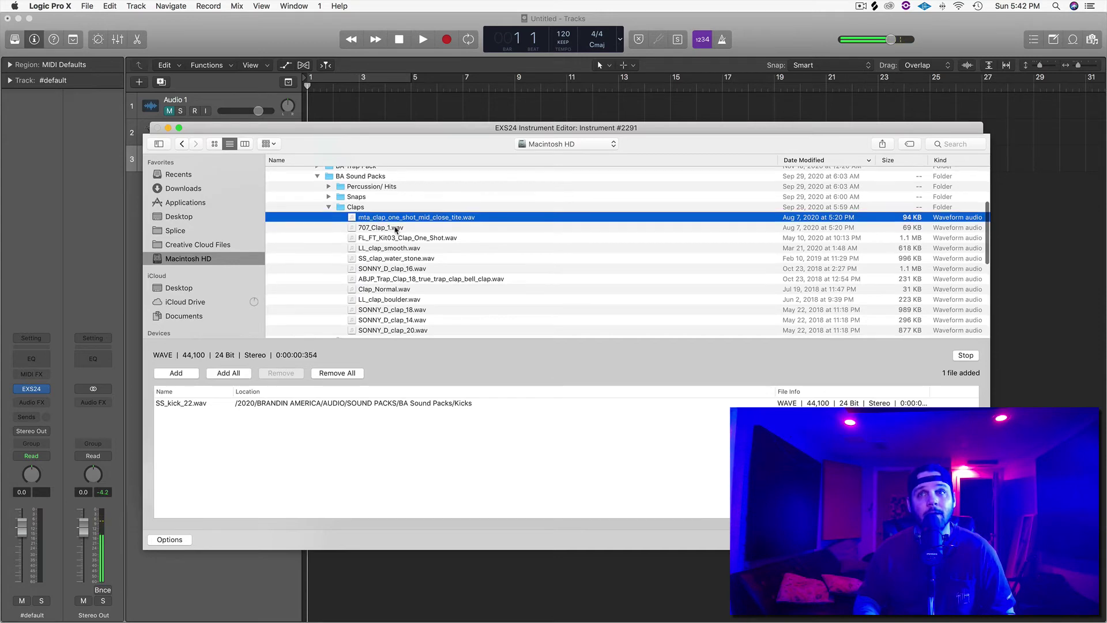
pyautogui.click(394, 244)
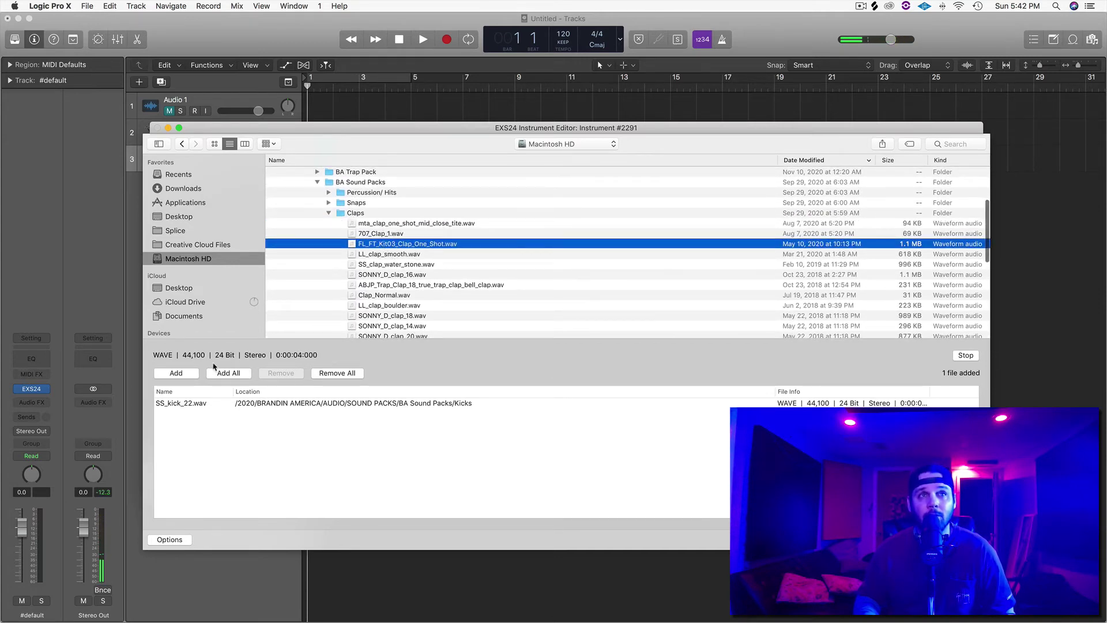
pyautogui.click(190, 374)
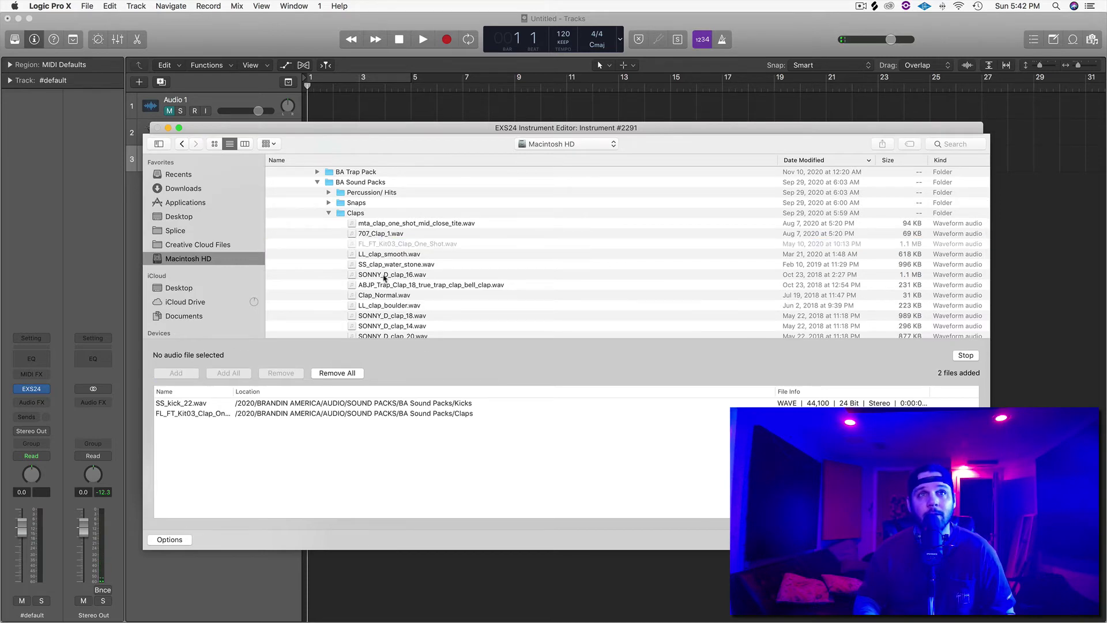
# Preview Snap_InLove.wav from the Snaps folder and add it to the load list
pyautogui.click(329, 214)
pyautogui.click(329, 203)
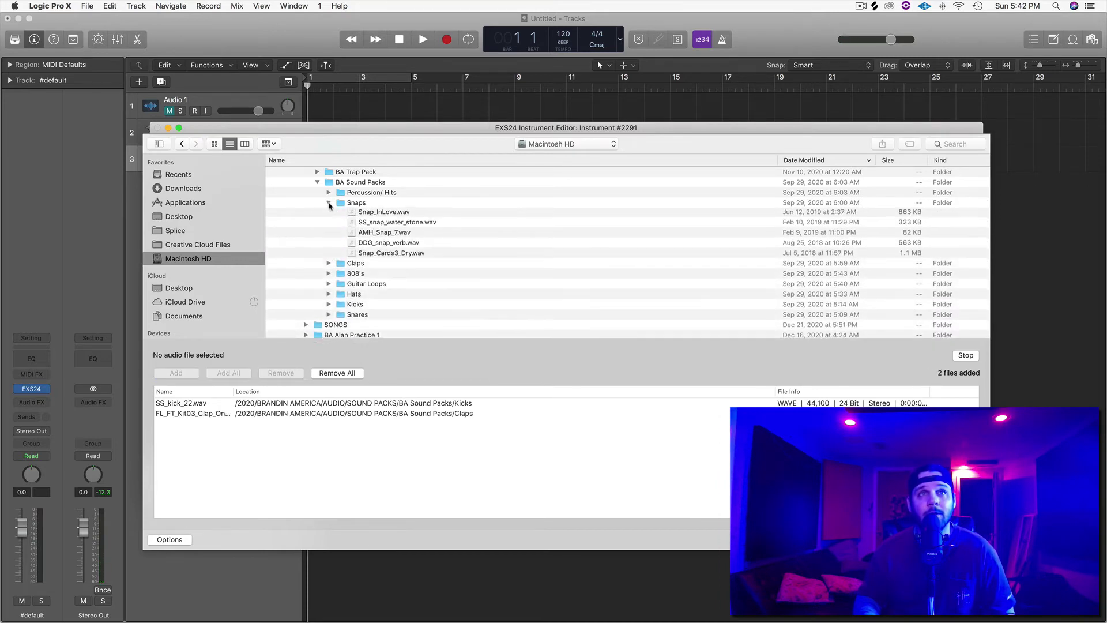
pyautogui.click(372, 213)
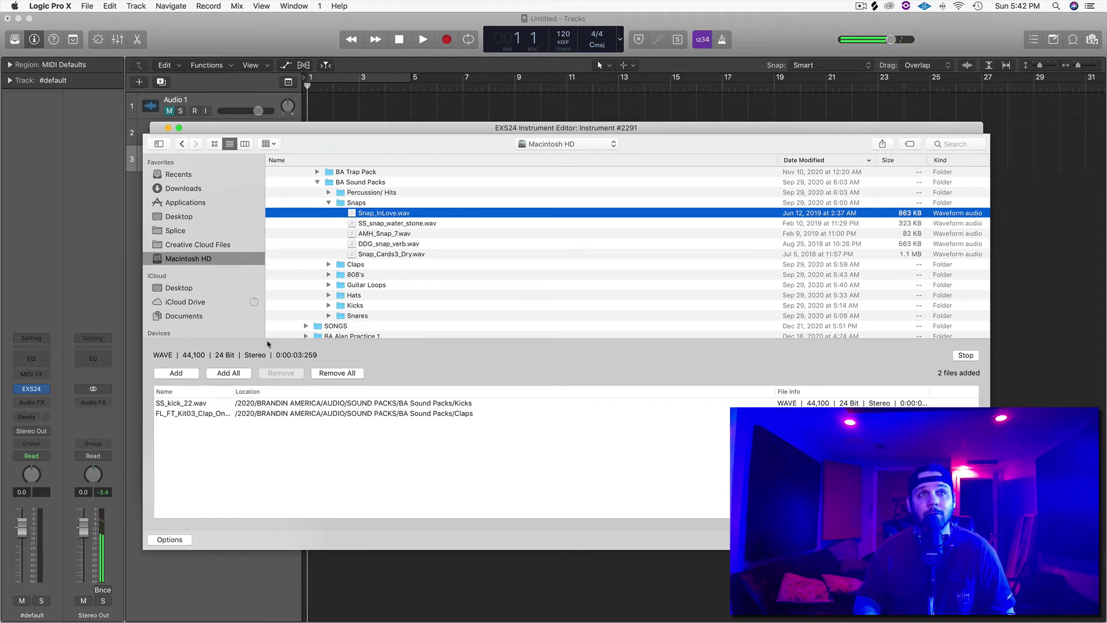
pyautogui.click(195, 374)
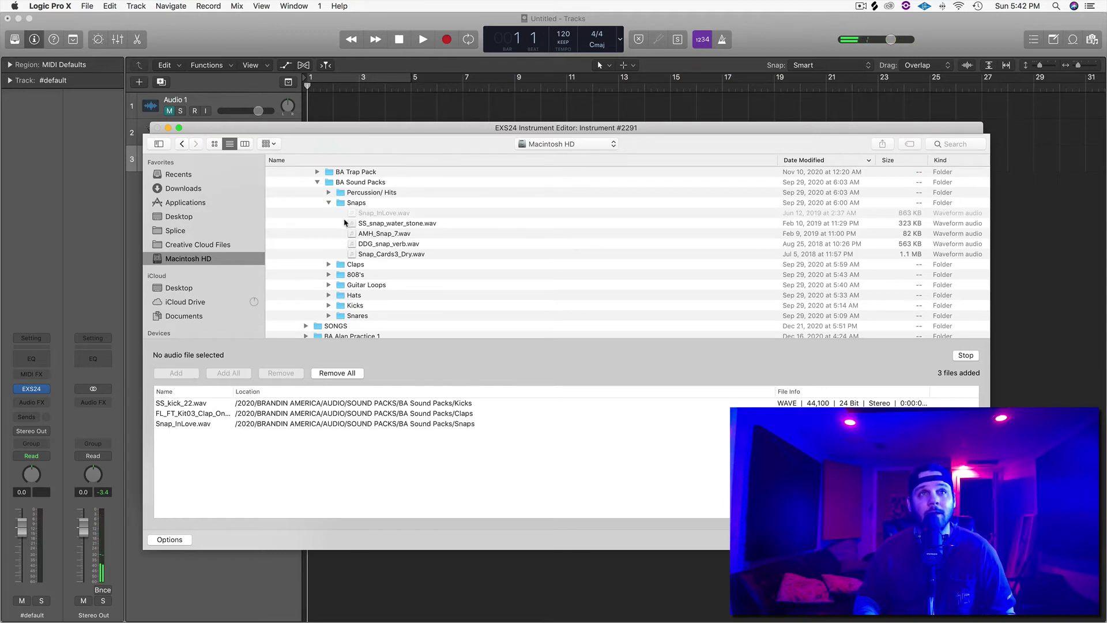
# Preview samples in the Hats folder and add SONNY_D_hihat_closed_10.wav to the load list
pyautogui.click(329, 203)
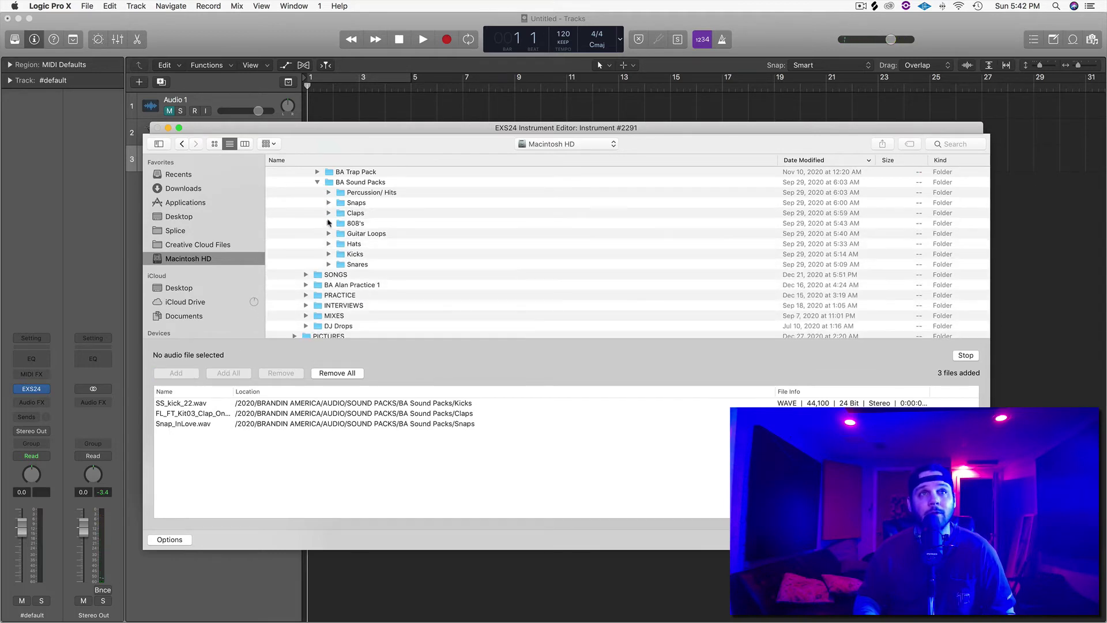
pyautogui.click(329, 245)
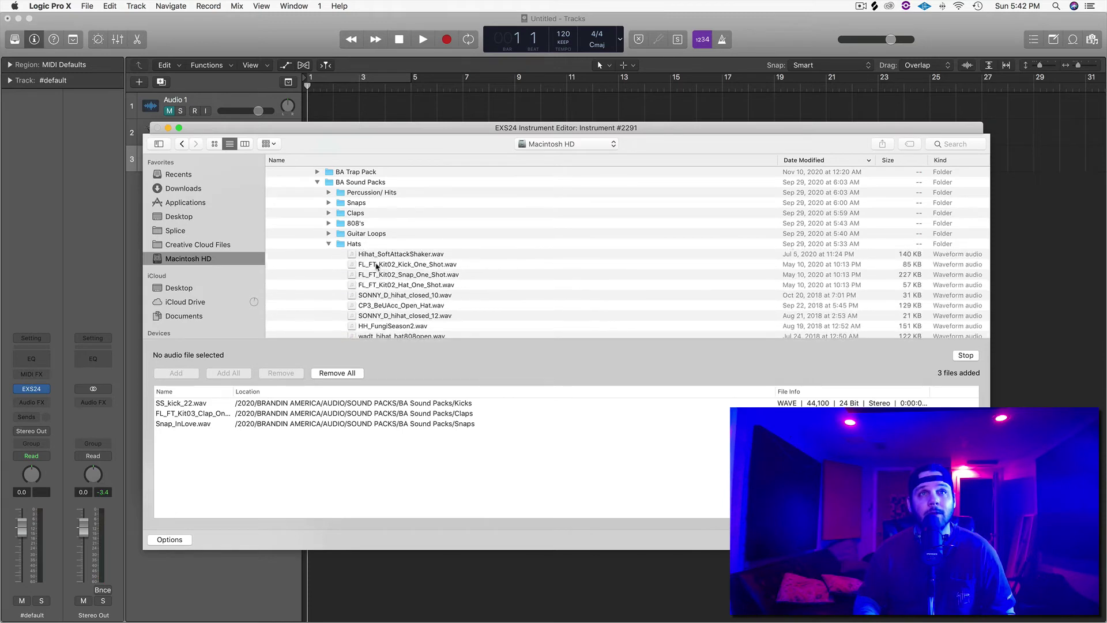
pyautogui.click(379, 265)
pyautogui.click(392, 275)
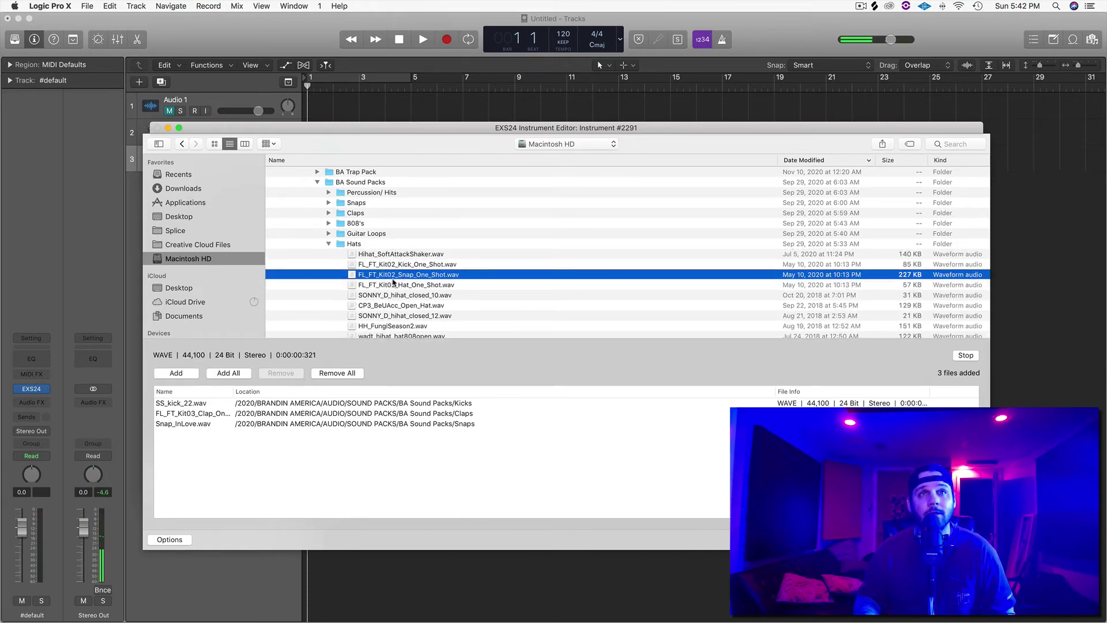
pyautogui.click(394, 295)
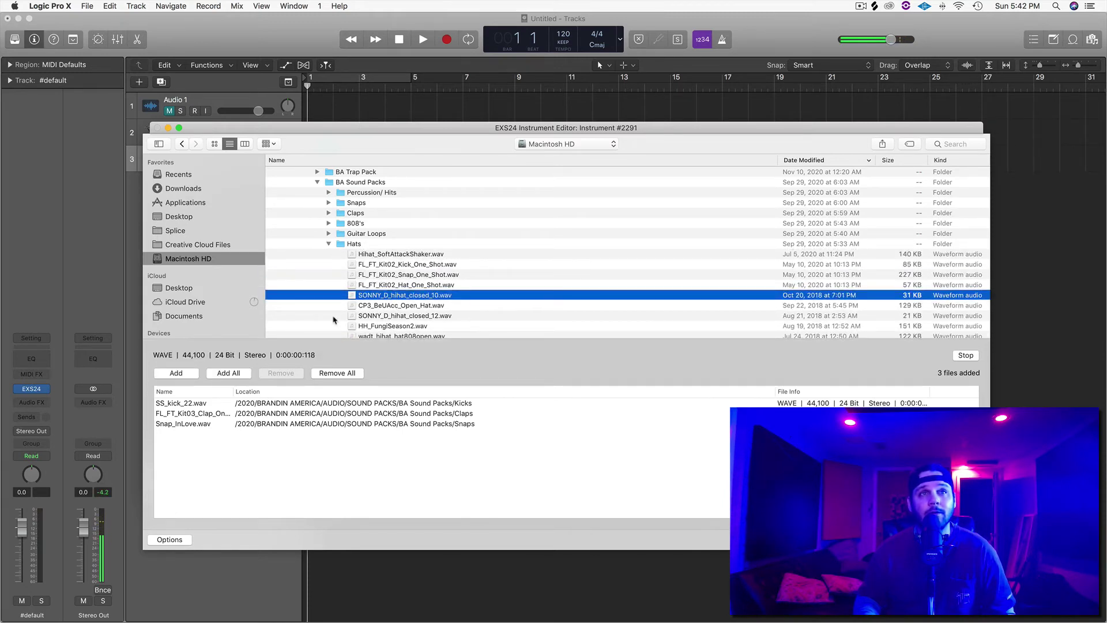
pyautogui.click(177, 374)
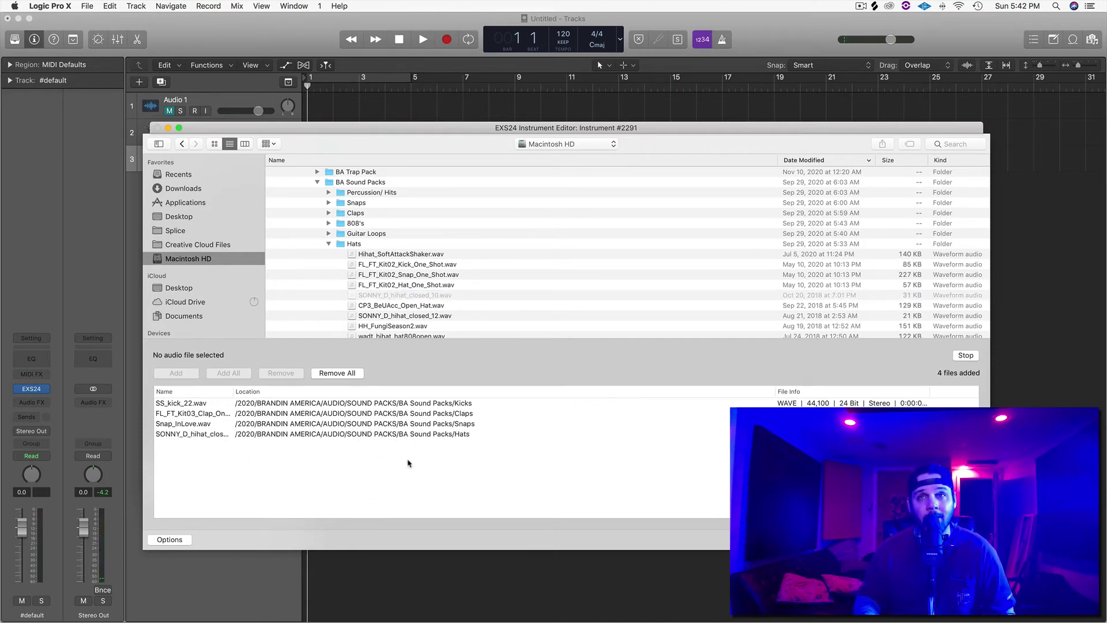
# Load the four samples as contiguous one-note zones starting at C1 and audition the notes C1 to D#1
pyautogui.click(964, 540)
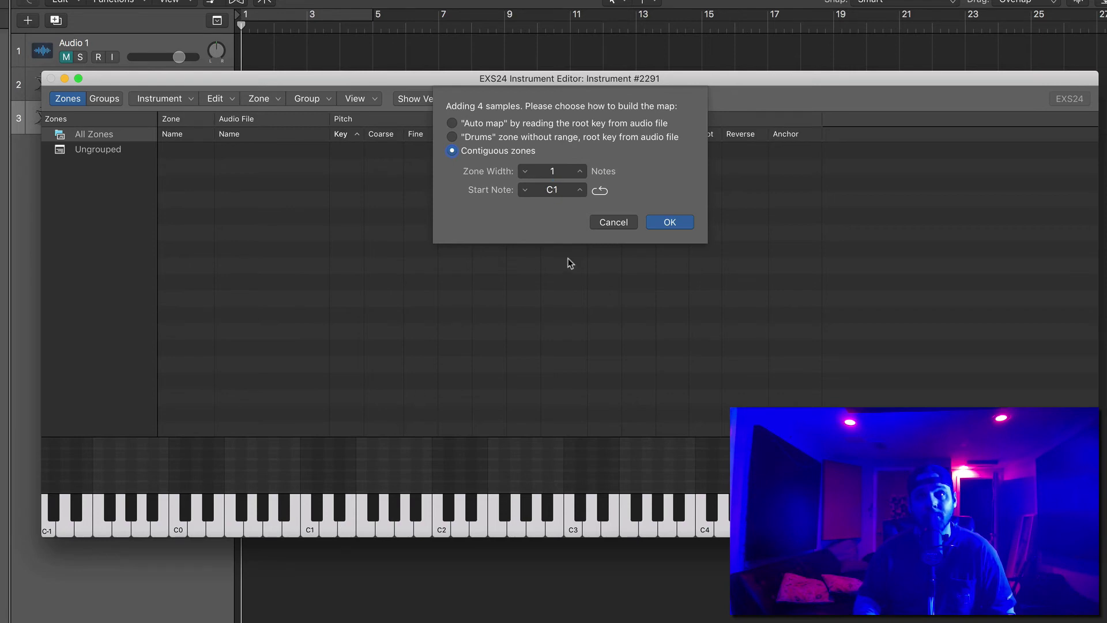
pyautogui.click(670, 224)
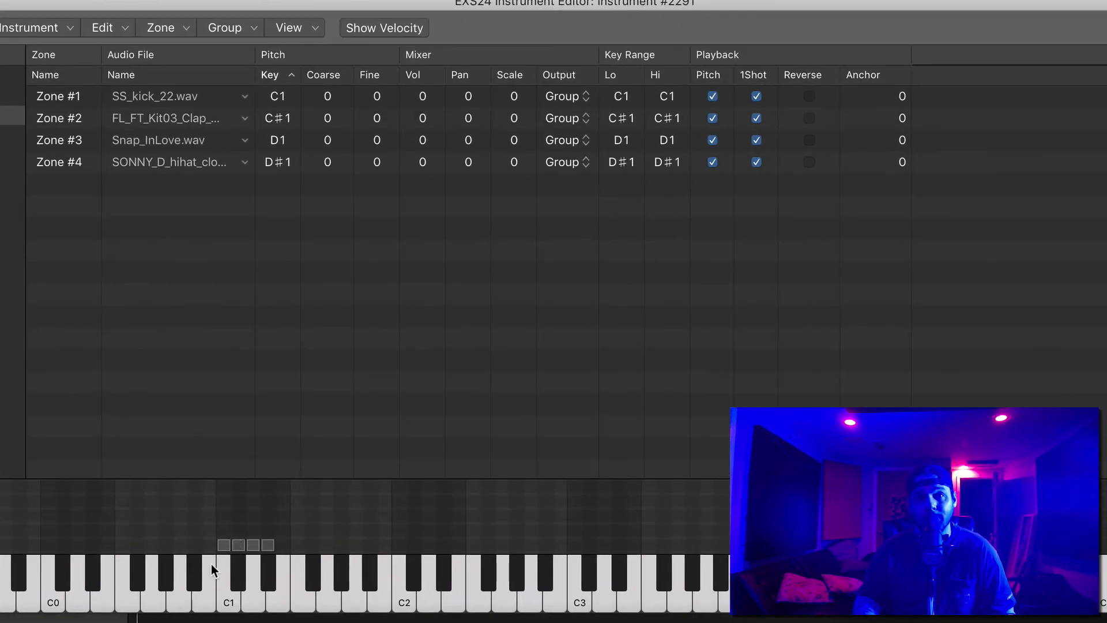
pyautogui.click(229, 600)
pyautogui.click(240, 579)
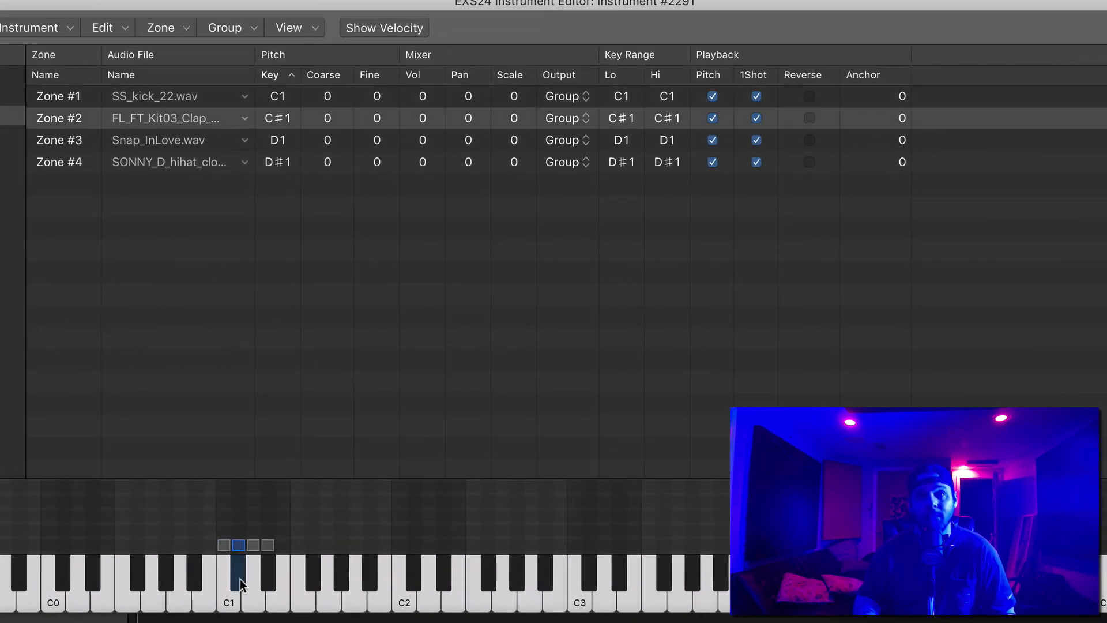
pyautogui.click(252, 600)
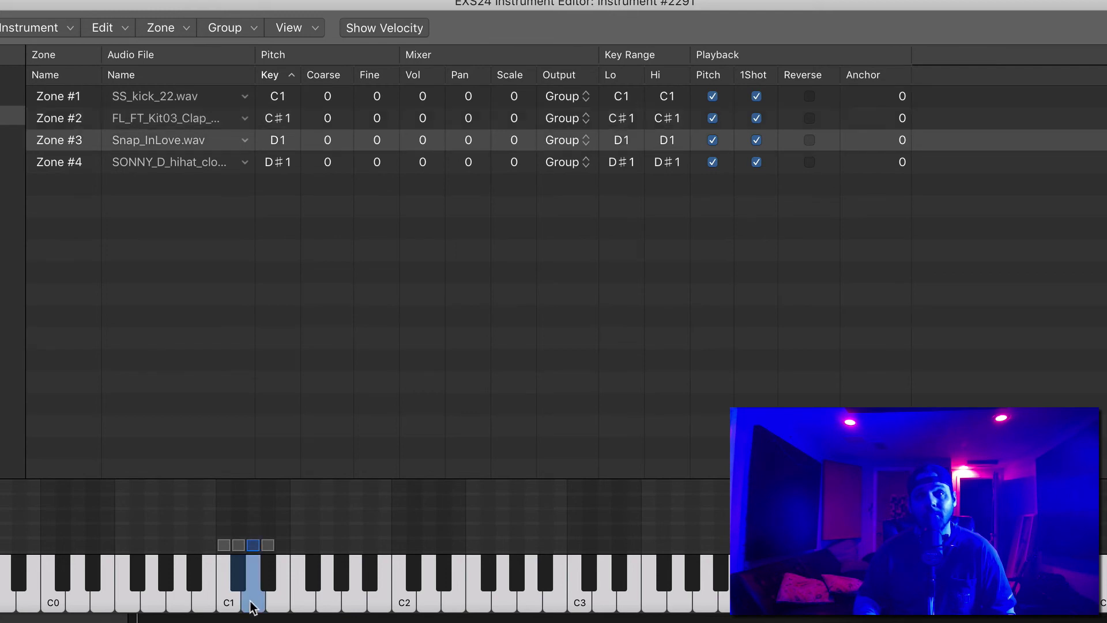
pyautogui.click(267, 577)
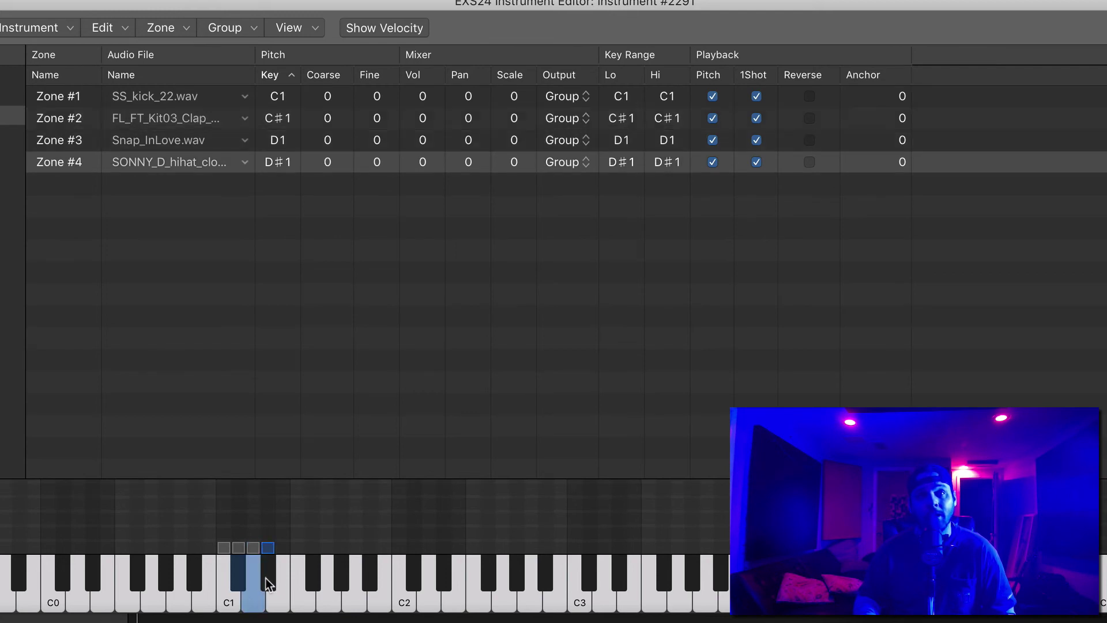
# Move the clap, snap and hi-hat zones to D1, E1 and F1, and audition the white notes from C1 to F1
pyautogui.moveTo(267, 547)
pyautogui.mouseDown()
pyautogui.moveTo(309, 545)
pyautogui.moveTo(239, 548)
pyautogui.moveTo(254, 547)
pyautogui.mouseUp()
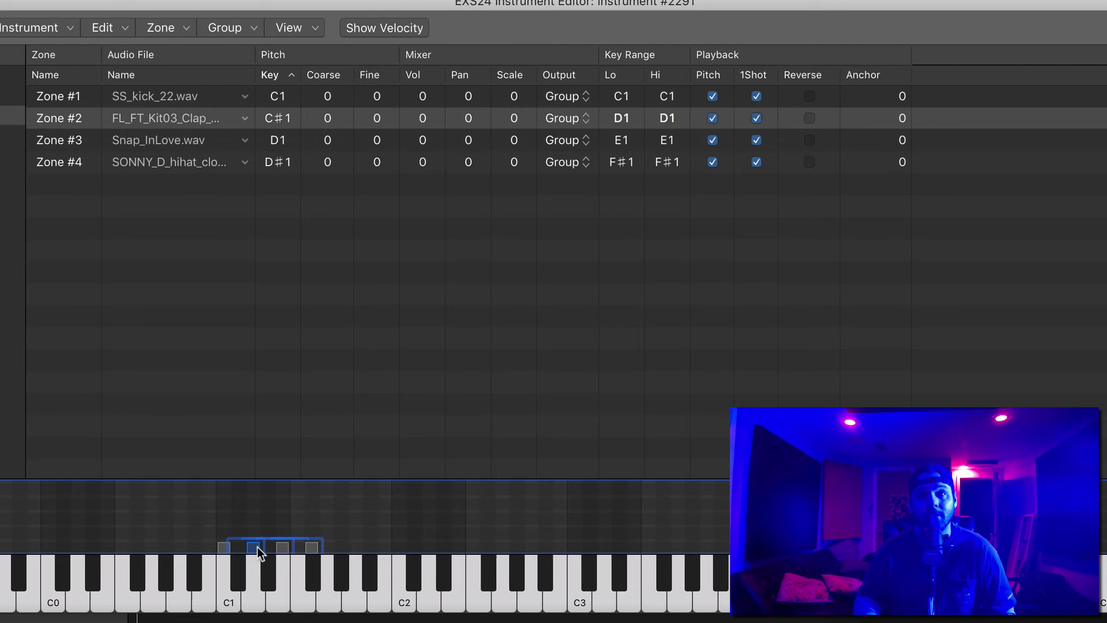
pyautogui.moveTo(229, 603)
pyautogui.mouseDown()
pyautogui.moveTo(298, 600)
pyautogui.moveTo(302, 553)
pyautogui.mouseUp()
pyautogui.click(229, 605)
pyautogui.click(252, 598)
pyautogui.click(271, 598)
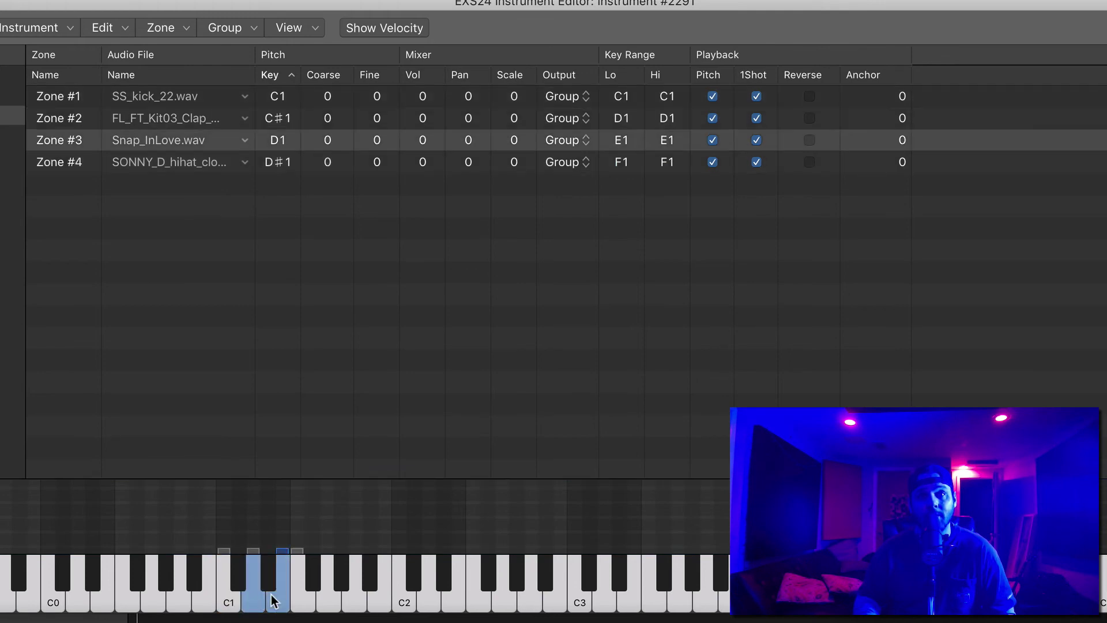
pyautogui.click(293, 598)
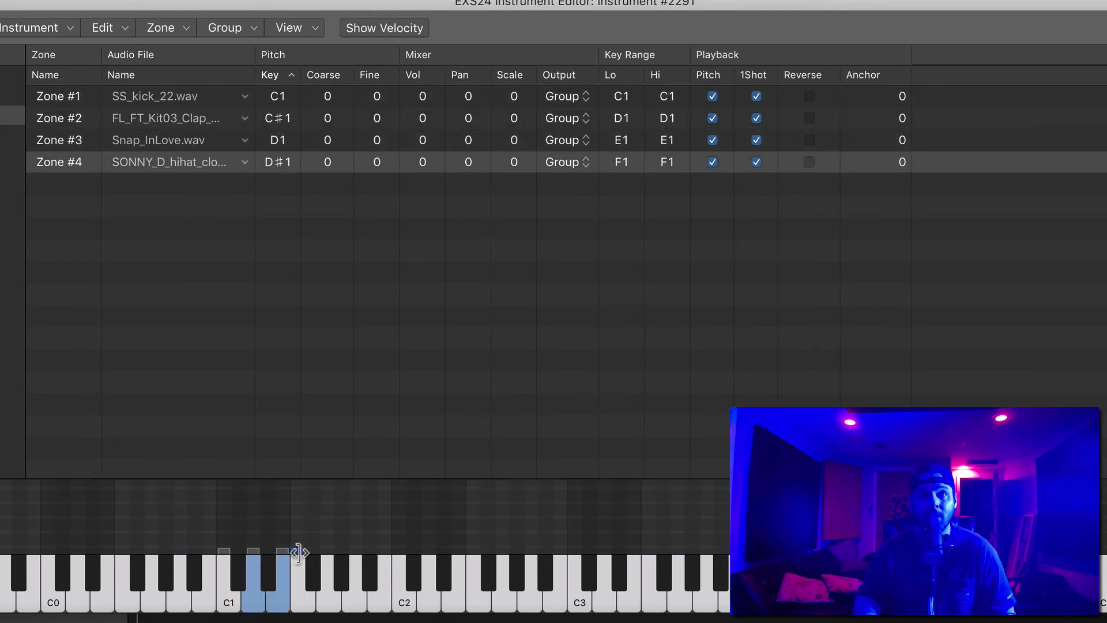
# Extend Zone #4's high key to B2 and audition the hi-hat across the widened range
pyautogui.moveTo(299, 553); pyautogui.dragTo(493, 552)
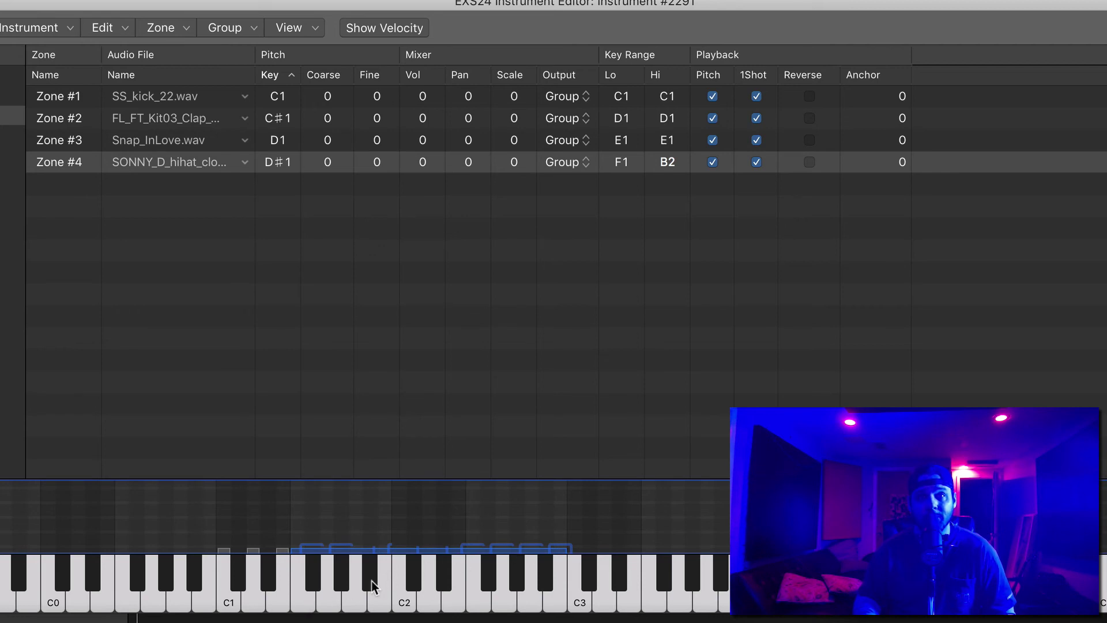
pyautogui.click(326, 599)
pyautogui.click(429, 600)
pyautogui.click(454, 598)
pyautogui.click(528, 596)
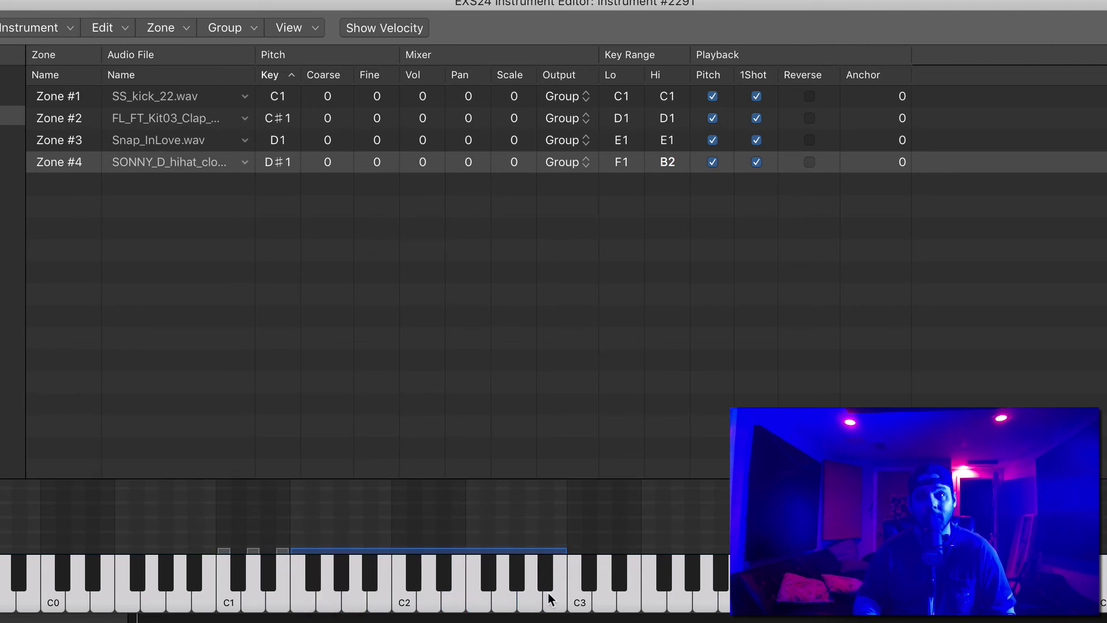
pyautogui.click(477, 600)
pyautogui.click(429, 601)
pyautogui.click(403, 603)
pyautogui.click(378, 606)
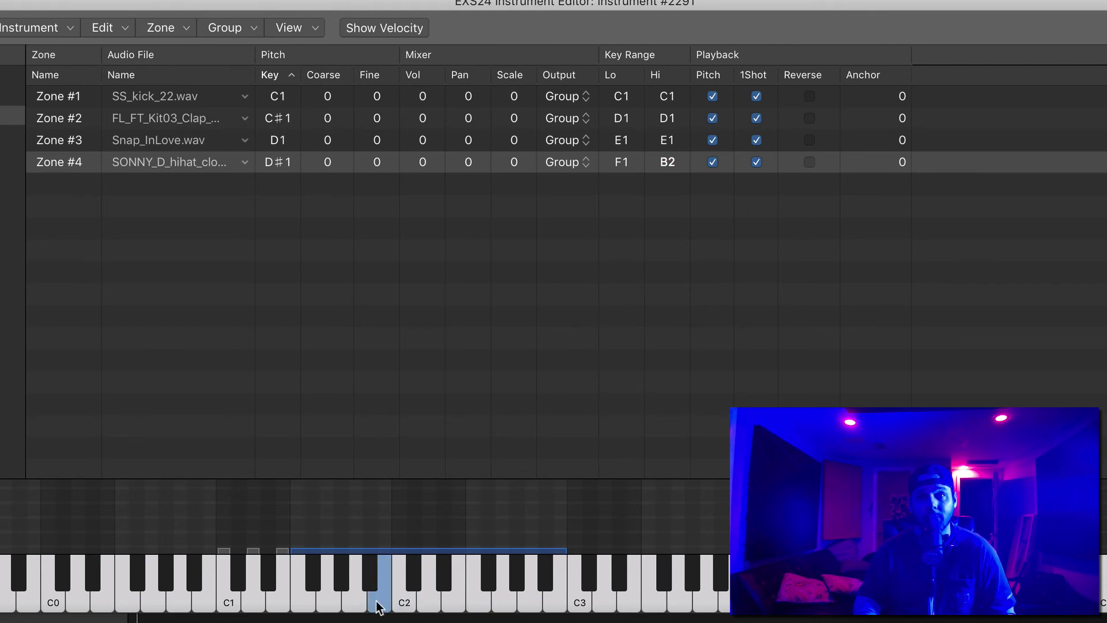
pyautogui.click(283, 603)
# Stack the hi-hat zone as a single note above the kick on C1, audition the layer, and move both zones to A1
pyautogui.moveTo(566, 549); pyautogui.dragTo(227, 529)
pyautogui.click(223, 594)
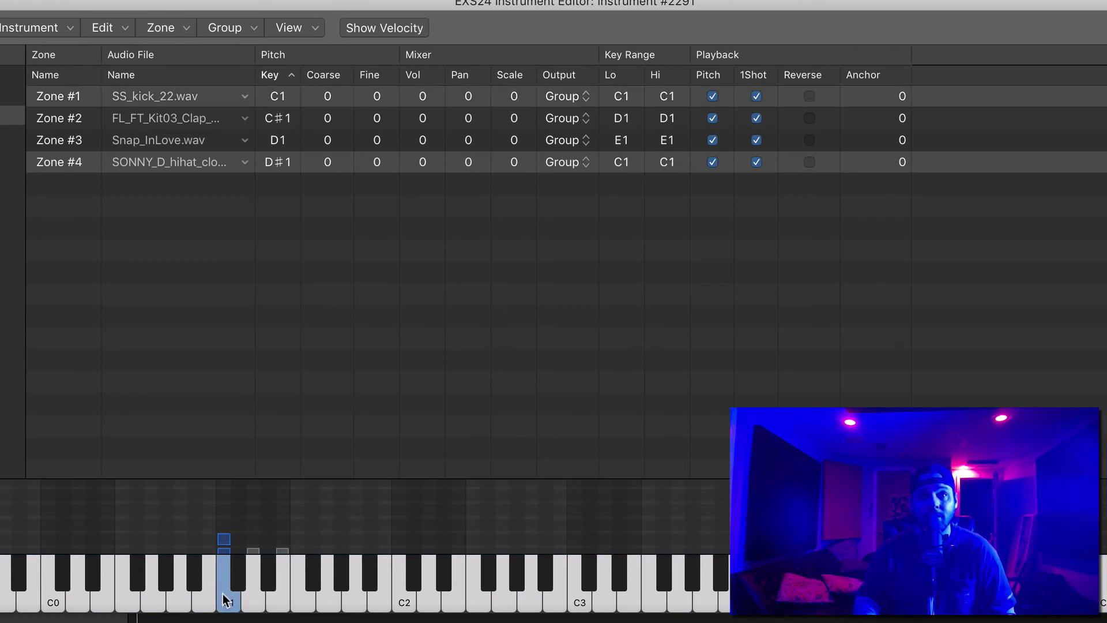
pyautogui.click(224, 594)
pyautogui.click(223, 594)
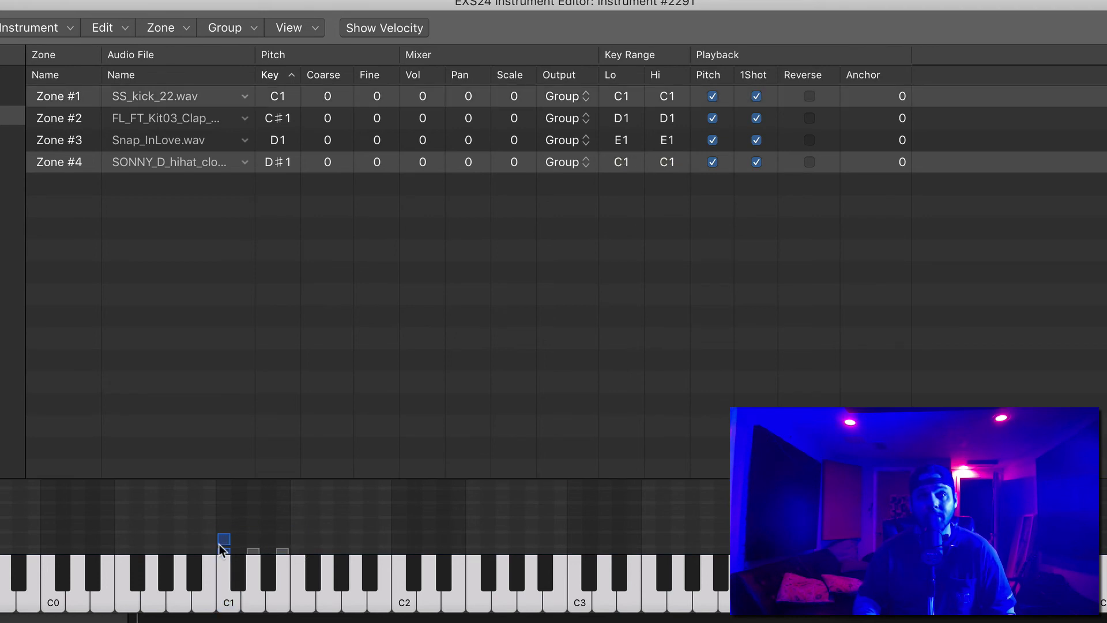
pyautogui.moveTo(224, 539); pyautogui.dragTo(354, 545)
# Extend Zone #2's low key to G0, audition the clap across the range, and return its low key to D1
pyautogui.click(254, 551)
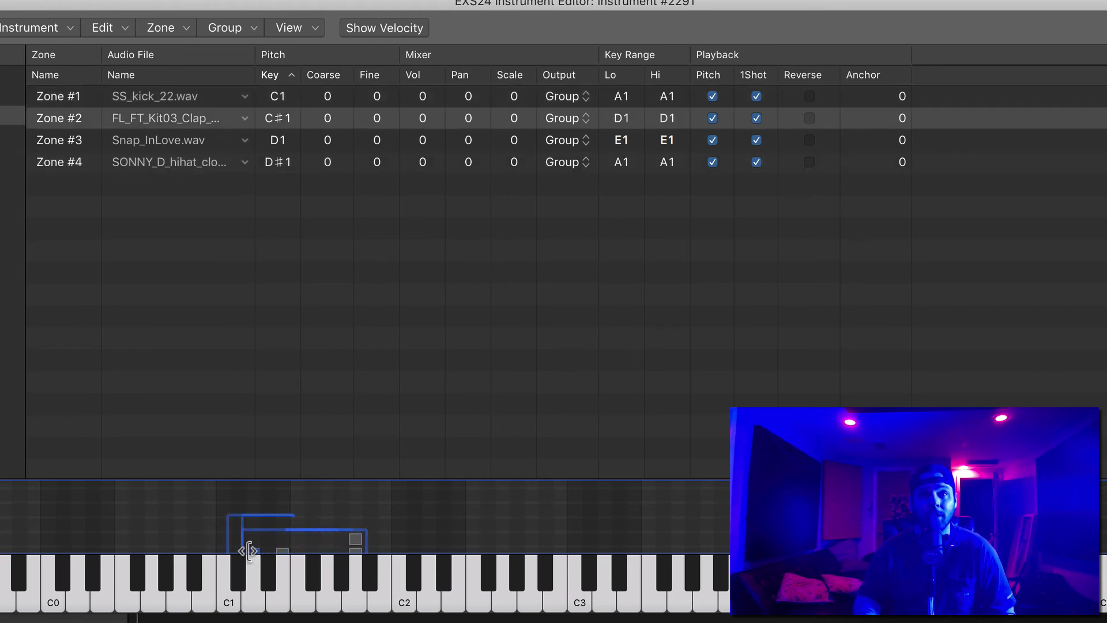
pyautogui.moveTo(248, 551); pyautogui.dragTo(154, 550)
pyautogui.click(175, 584)
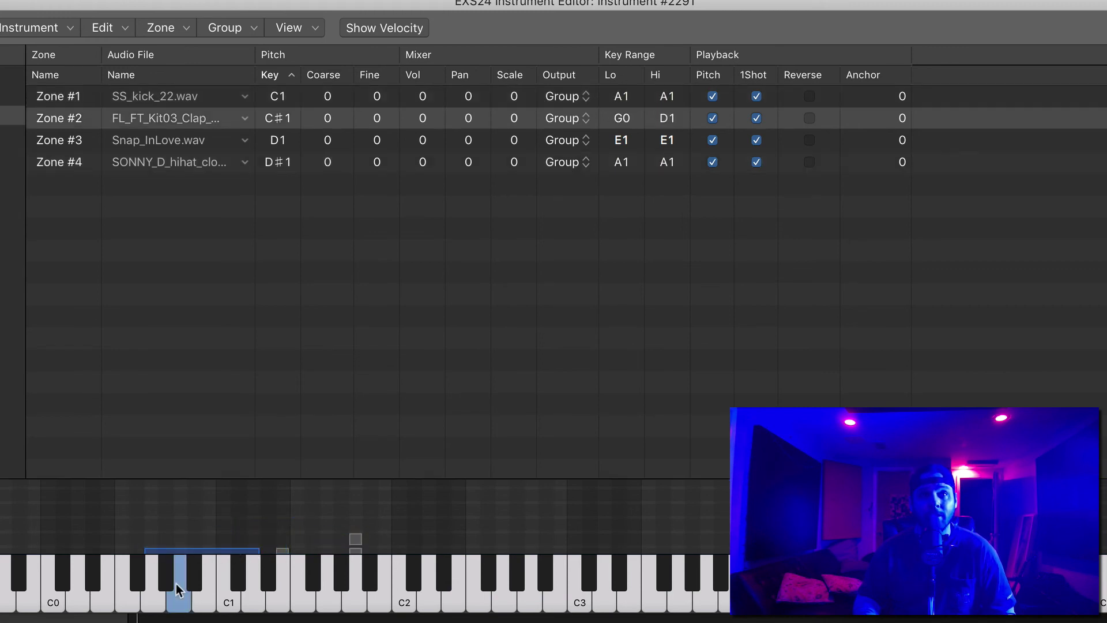
pyautogui.moveTo(244, 588); pyautogui.dragTo(259, 592)
pyautogui.click(237, 596)
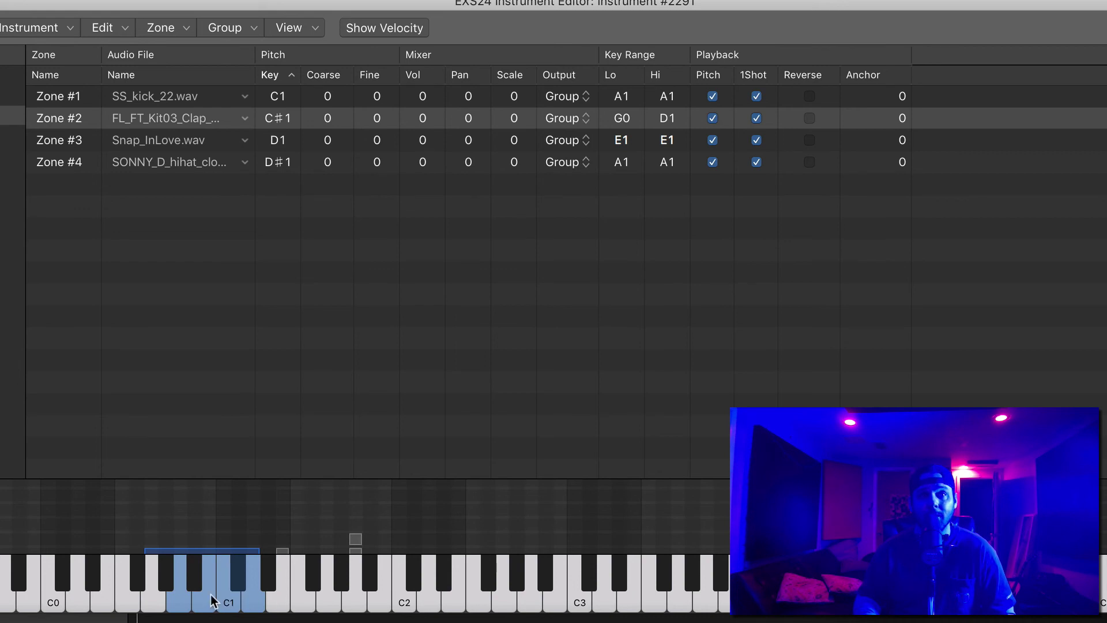
pyautogui.click(165, 550)
pyautogui.moveTo(145, 550); pyautogui.dragTo(249, 548)
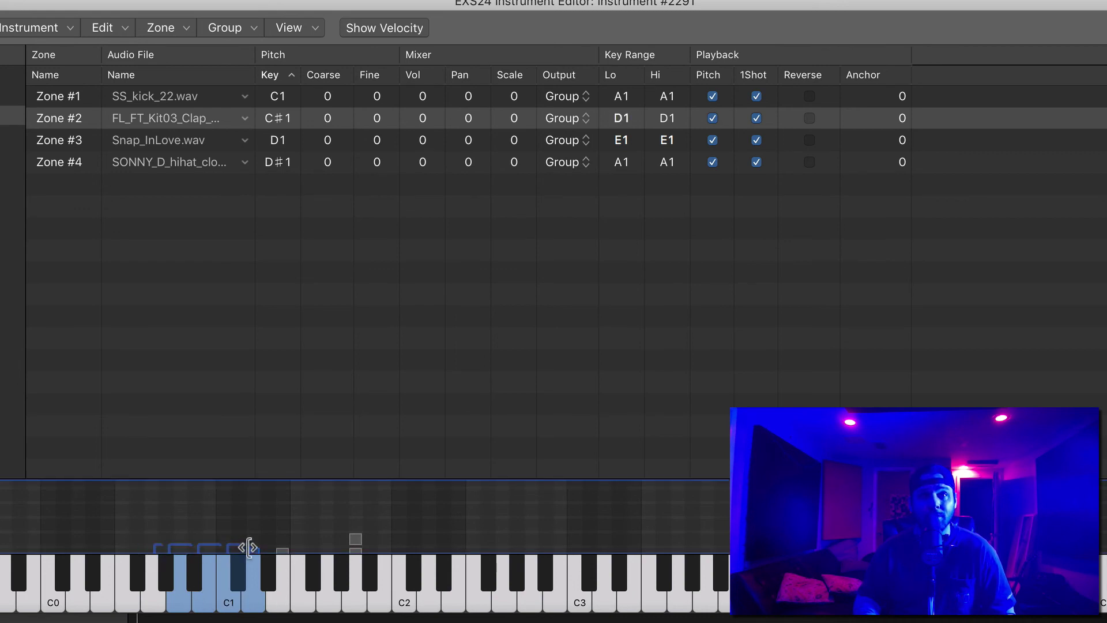
# Move the hi-hat zone to F1, close the instrument editor and save the instrument as Drum Kit 1.exs in Sampler Instruments
pyautogui.moveTo(356, 539); pyautogui.dragTo(302, 551)
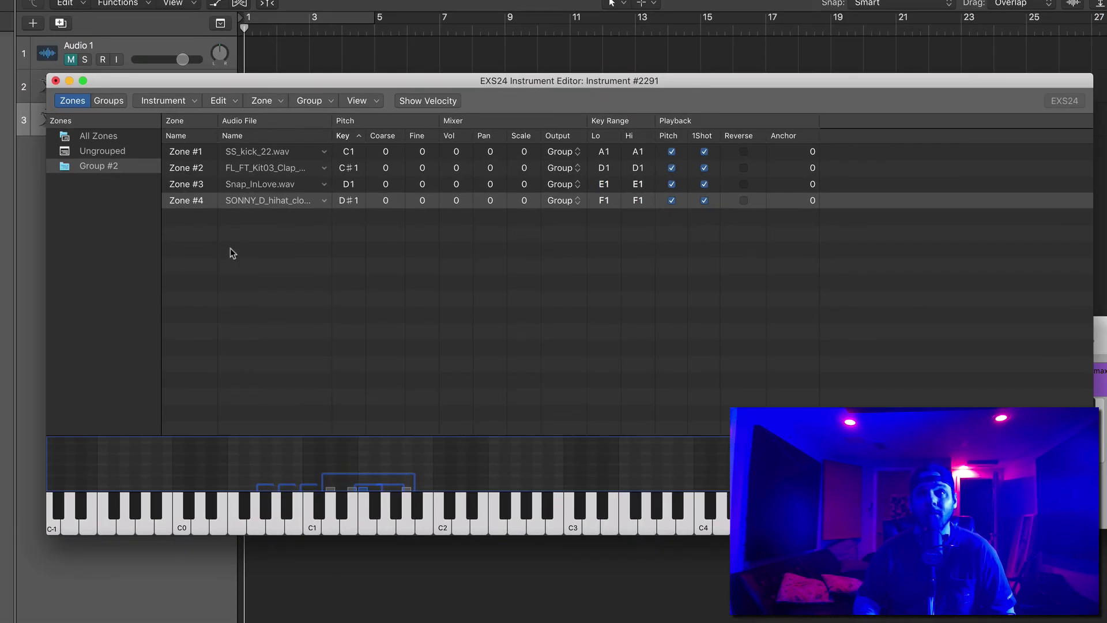
pyautogui.click(56, 81)
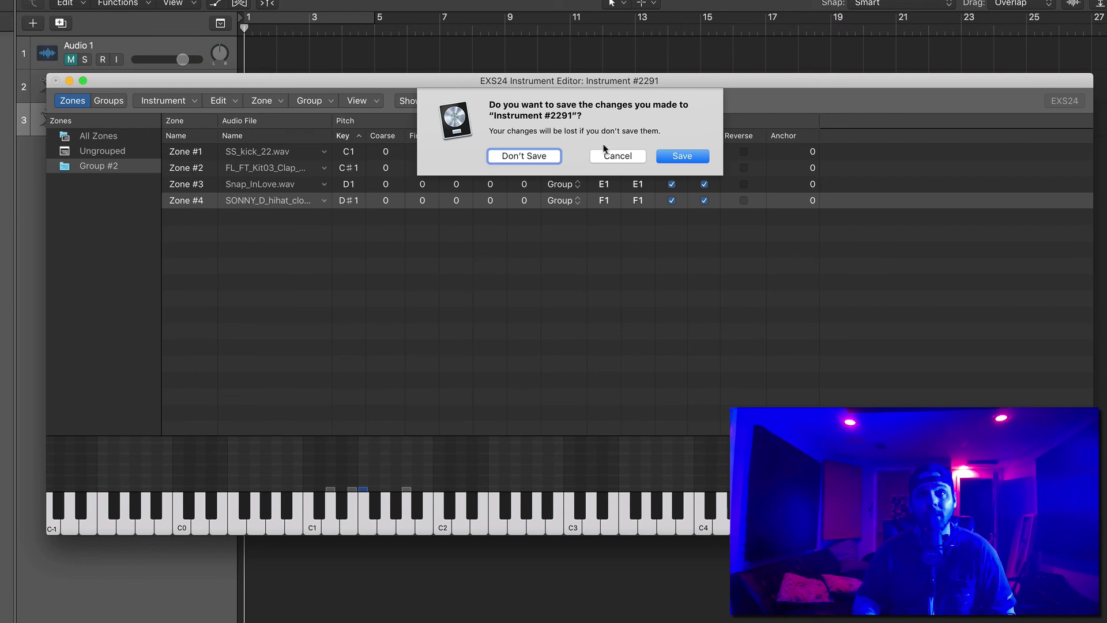
pyautogui.click(679, 156)
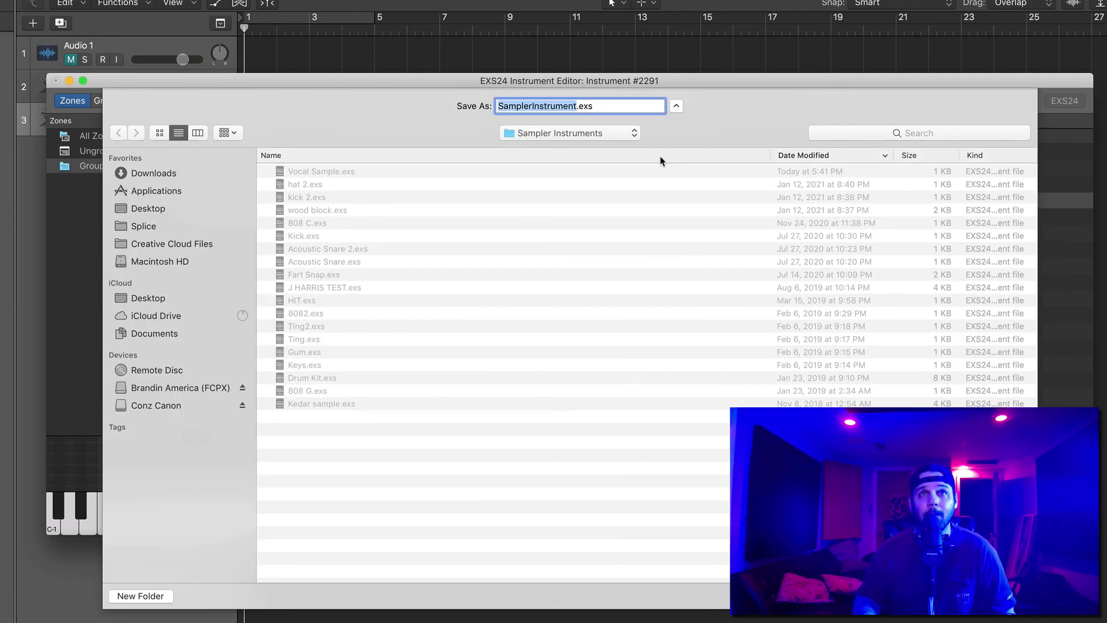
pyautogui.write('Drun')
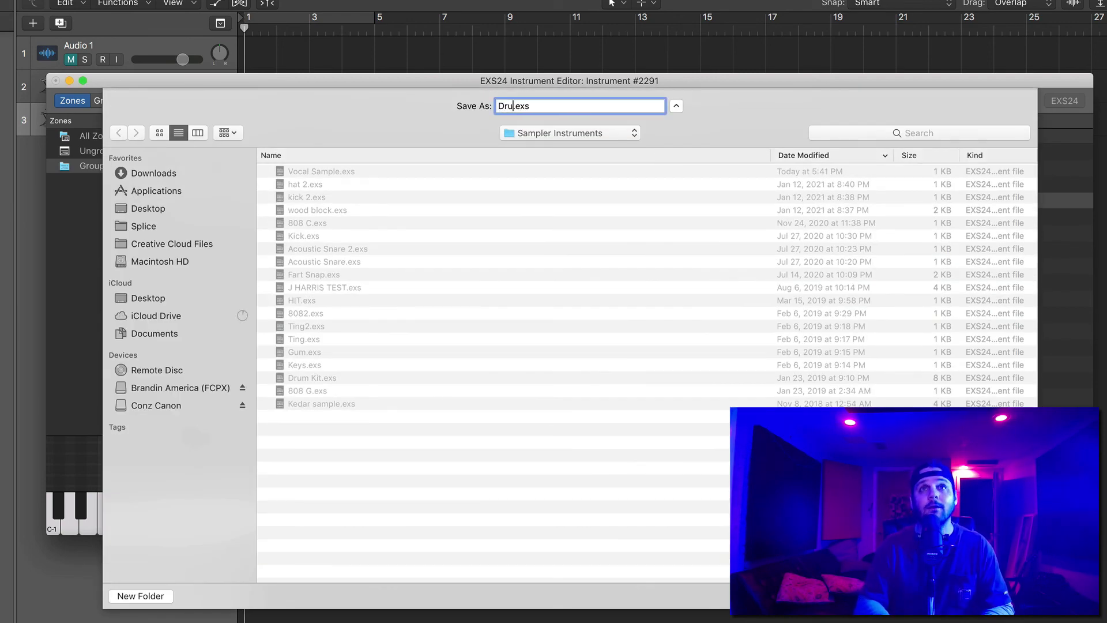
pyautogui.press('BackSpace')
pyautogui.press('BackSpace')
pyautogui.write('m Kit 1')
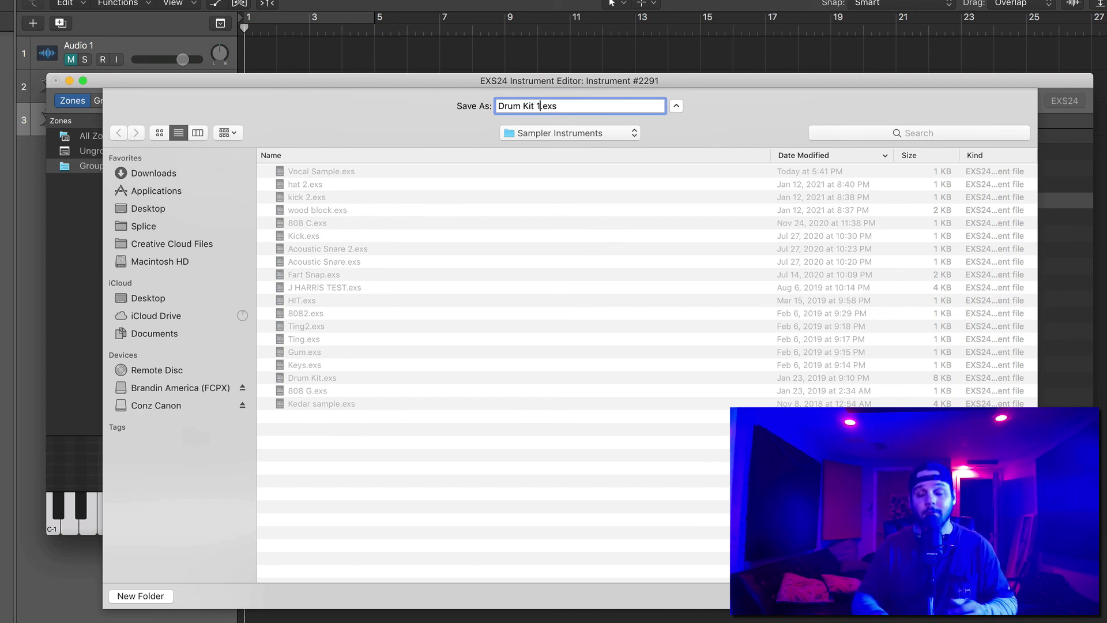
pyautogui.press('Return')
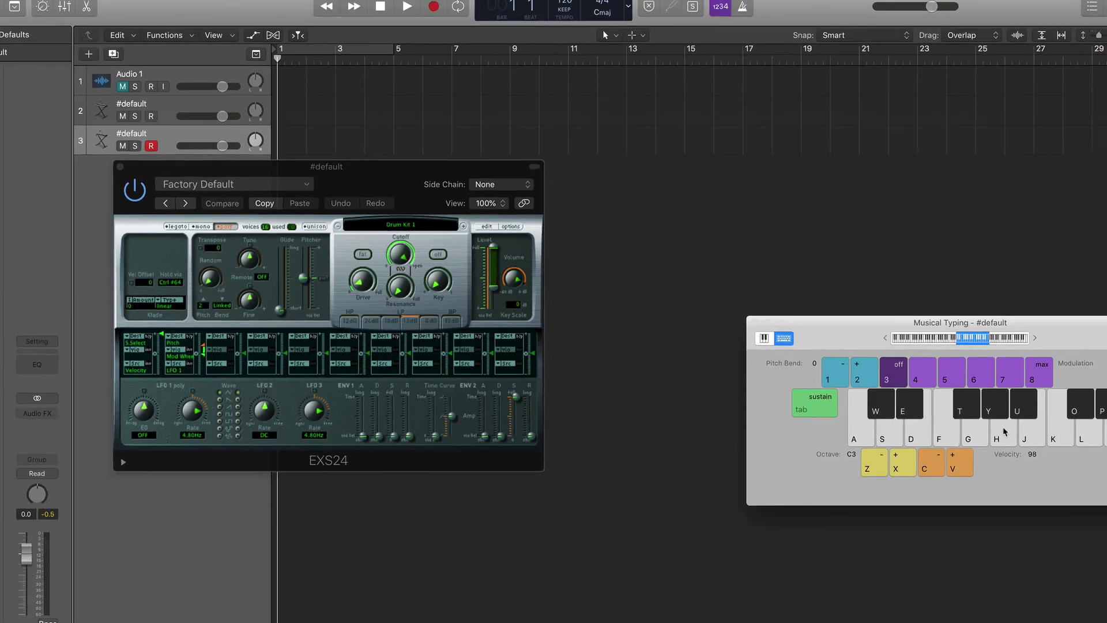
# Lower the Musical Typing octave to C1 and audition the drum kit on the white notes from C1 to A1
pyautogui.click(889, 433)
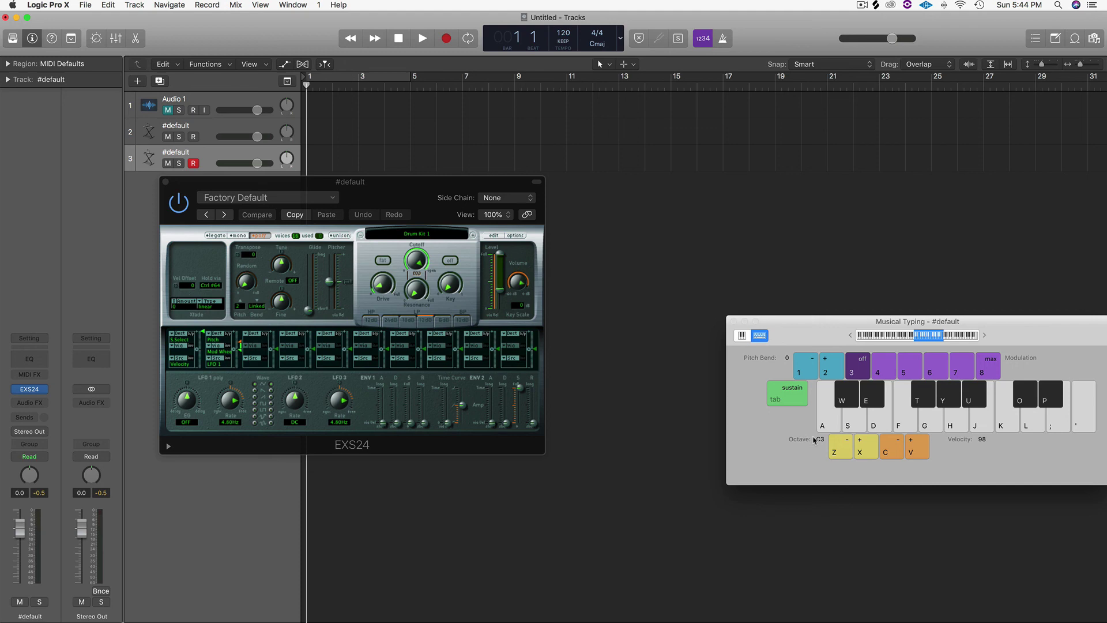
pyautogui.press('z')
pyautogui.press('z')
pyautogui.click(838, 425)
pyautogui.click(860, 420)
pyautogui.click(875, 421)
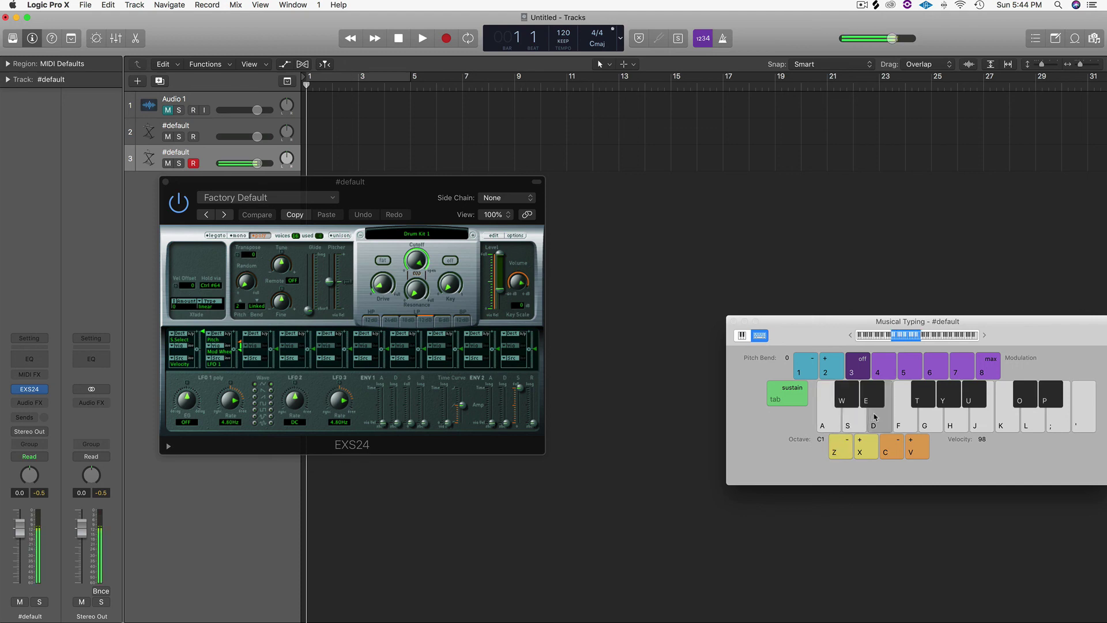
pyautogui.click(901, 421)
pyautogui.click(926, 422)
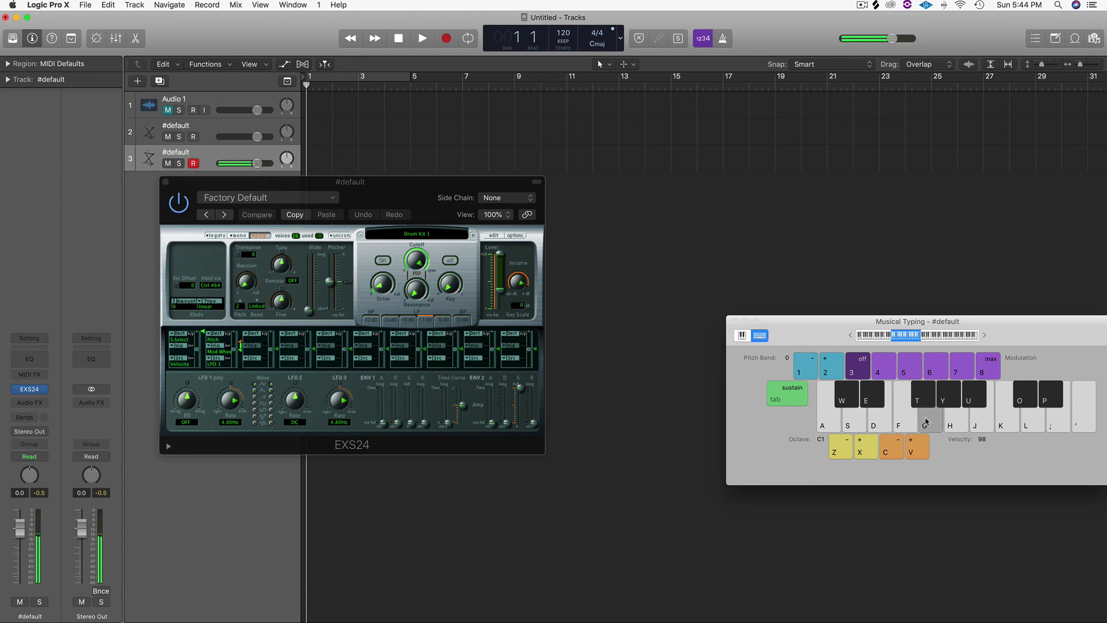
pyautogui.click(955, 424)
pyautogui.click(955, 423)
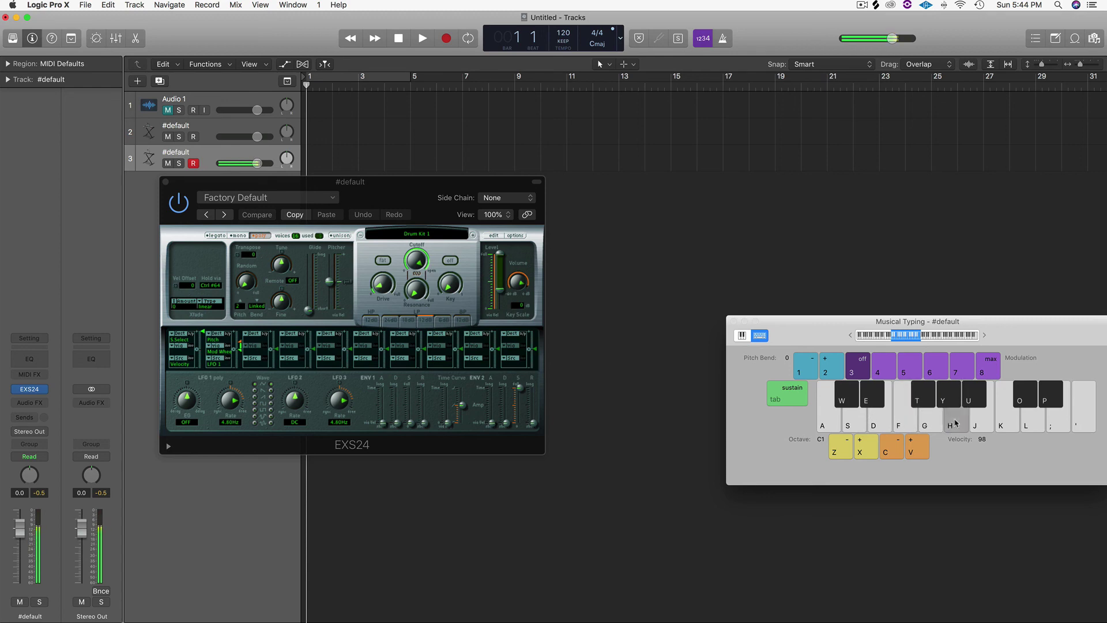